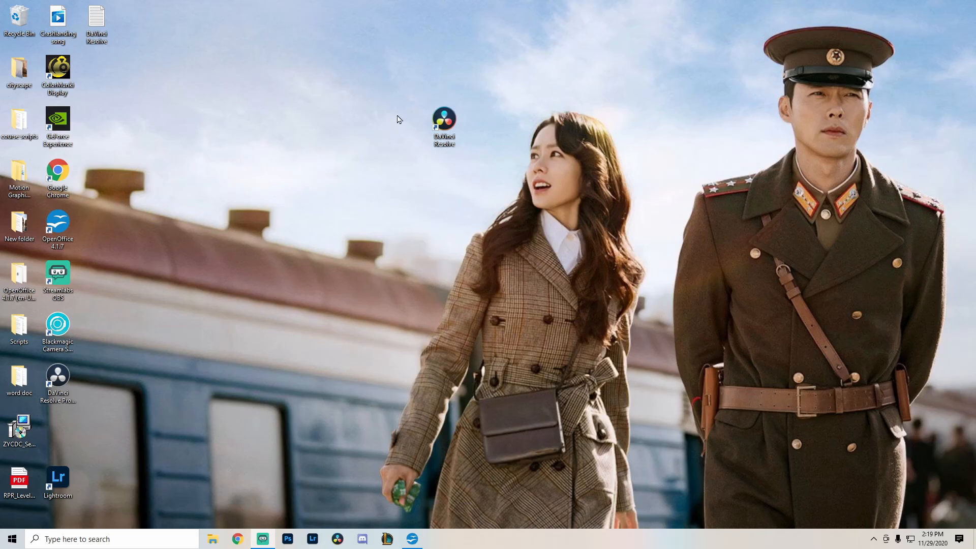
# Launch DaVinci Resolve and open Untitled Project from the project manager.
pyautogui.doubleClick(446, 130)
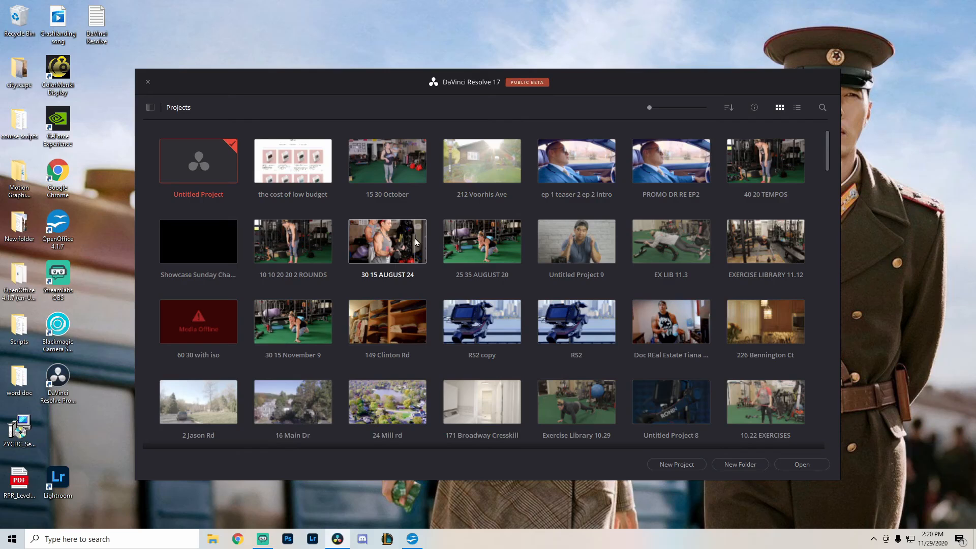
pyautogui.doubleClick(203, 167)
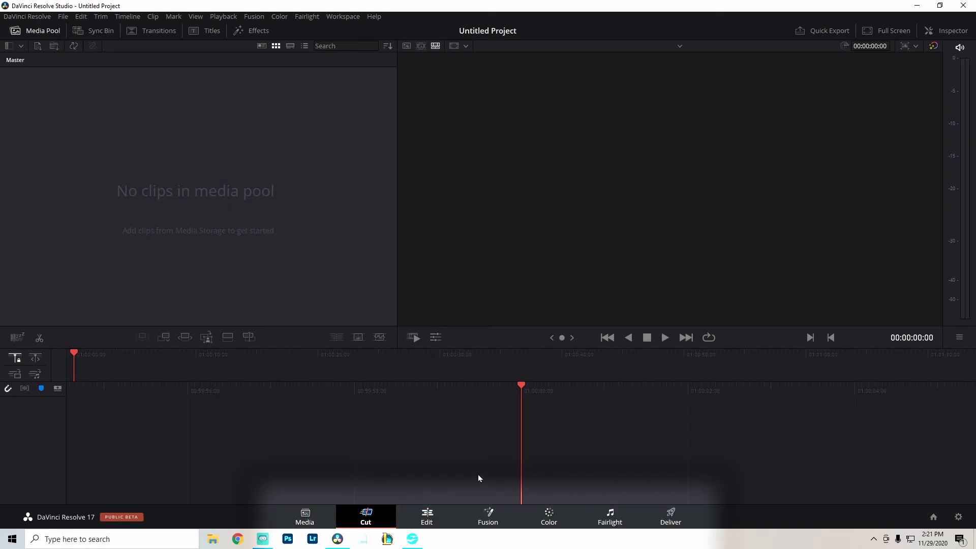
# Add clips C006, C007 and C008 from the Elements (H:) folder "Doctor Real Estate Day in the life ep 1" to the media pool.
pyautogui.click(304, 516)
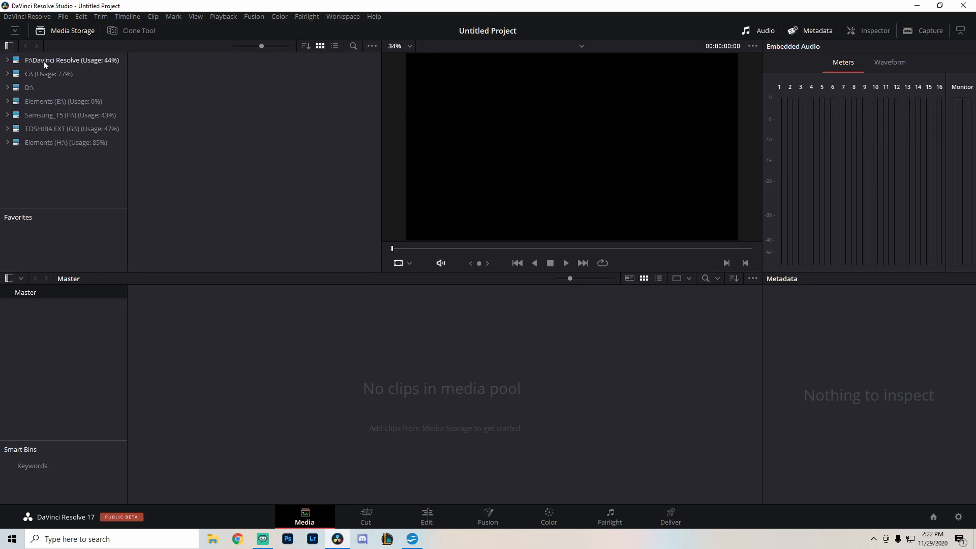
pyautogui.click(46, 143)
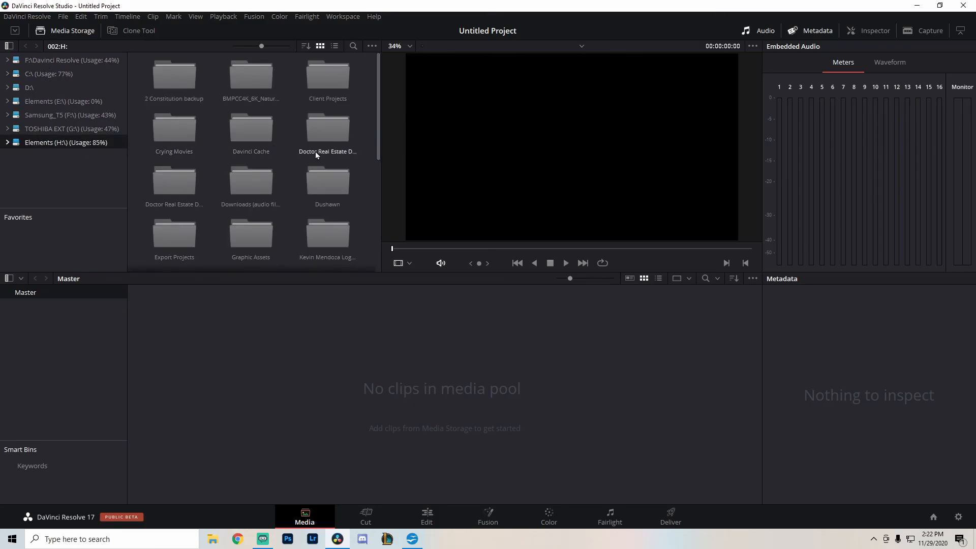
pyautogui.doubleClick(329, 138)
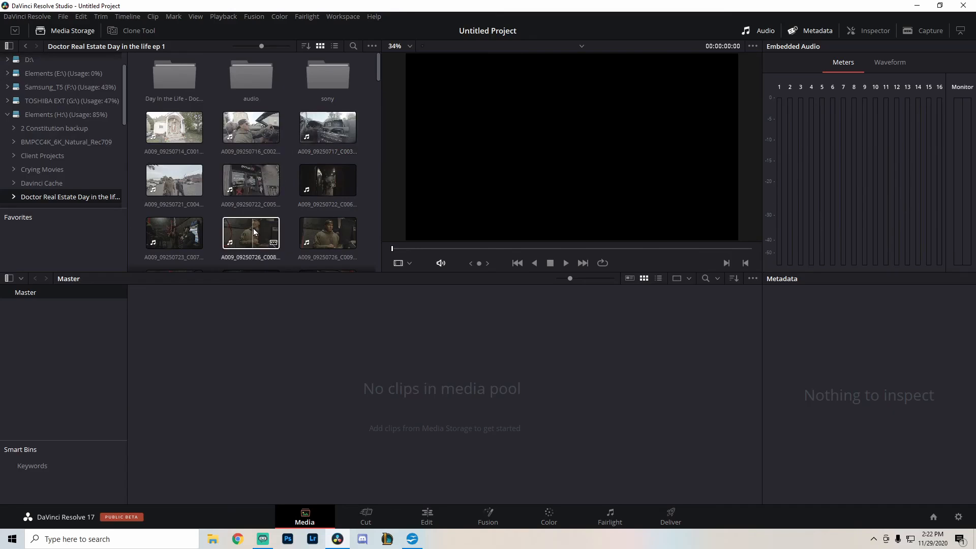
pyautogui.moveTo(259, 230); pyautogui.dragTo(389, 370)
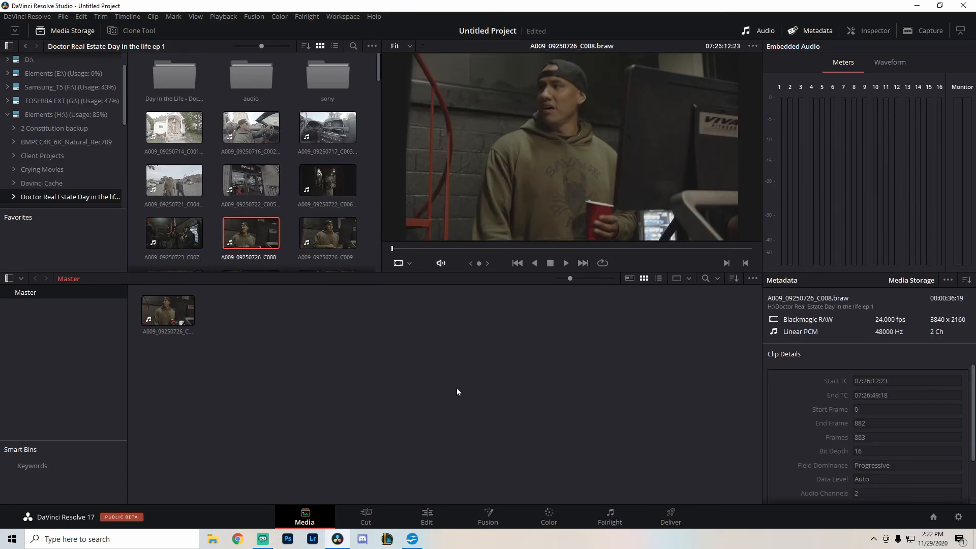
pyautogui.moveTo(327, 180); pyautogui.dragTo(325, 338)
pyautogui.moveTo(174, 233); pyautogui.dragTo(349, 410)
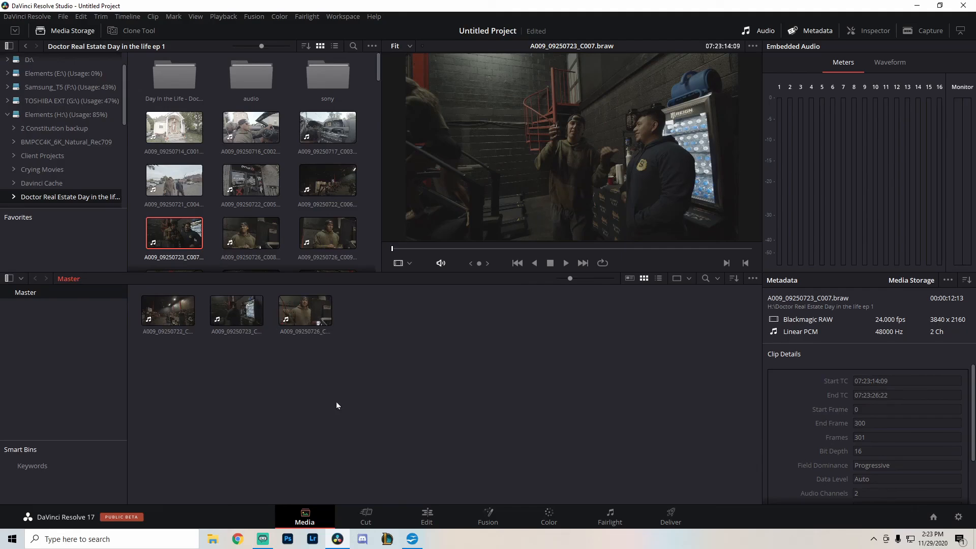
# On the Cut page, mark a 3:07 range of clip C006 ending at 07:22:43:21 and place it in a new timeline.
pyautogui.click(367, 518)
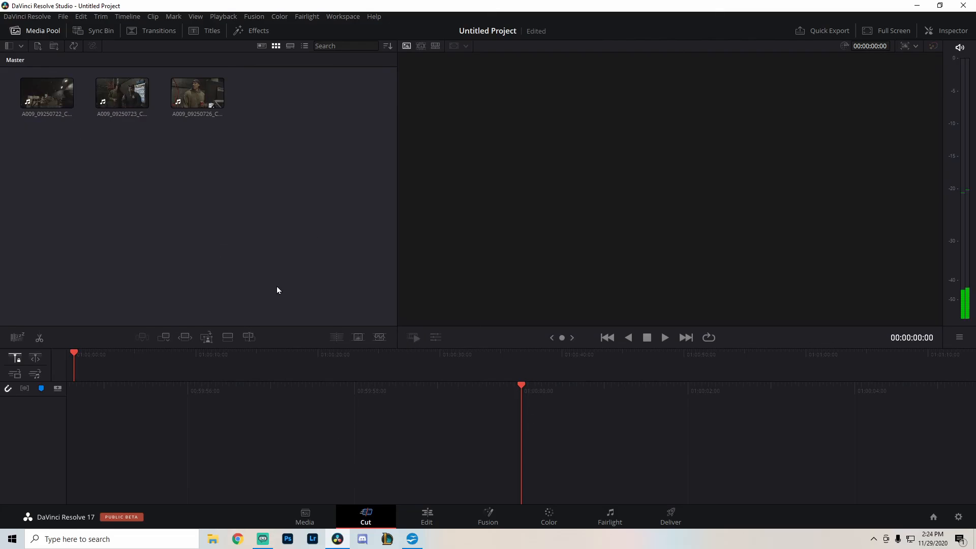
pyautogui.click(52, 96)
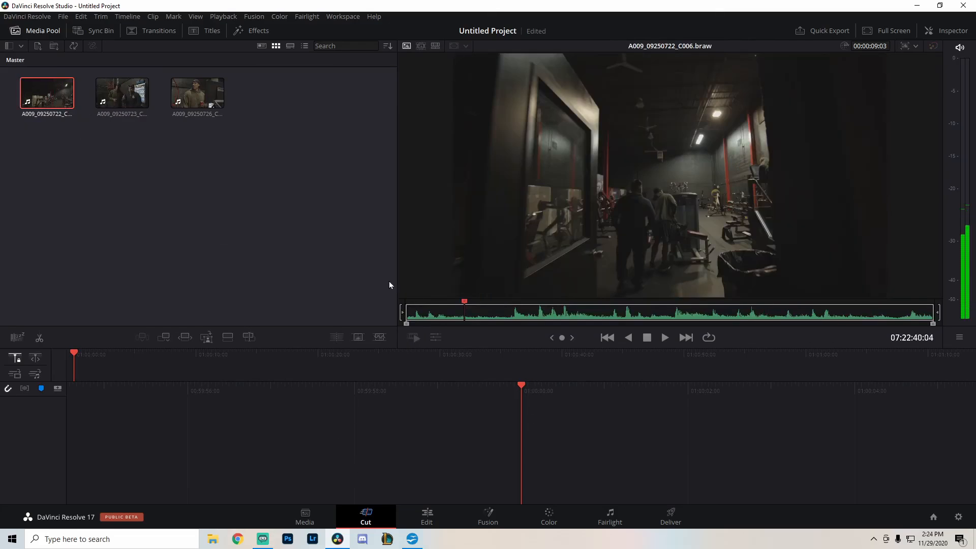
pyautogui.moveTo(482, 319); pyautogui.dragTo(679, 314)
pyautogui.press('i')
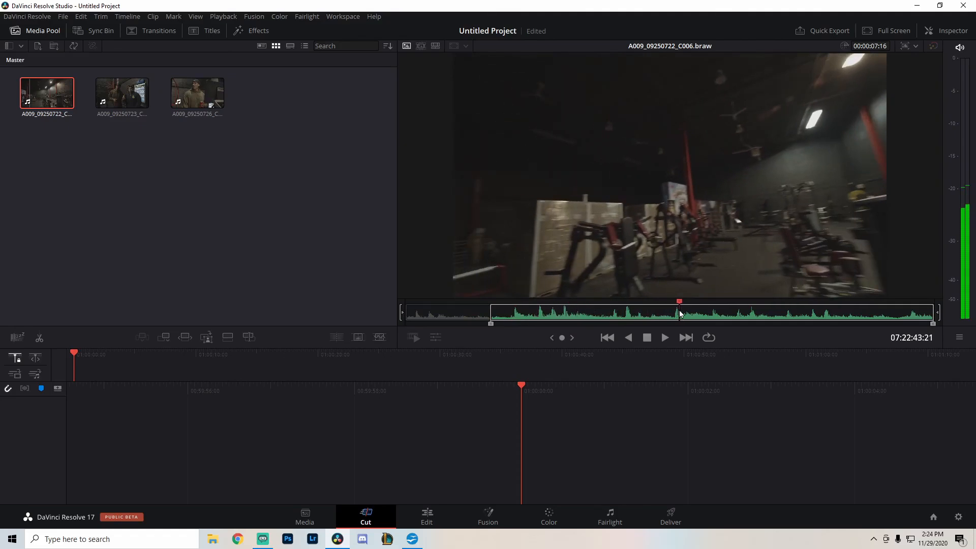
pyautogui.press('o')
pyautogui.moveTo(632, 295); pyautogui.dragTo(285, 420)
pyautogui.moveTo(350, 457); pyautogui.dragTo(493, 468)
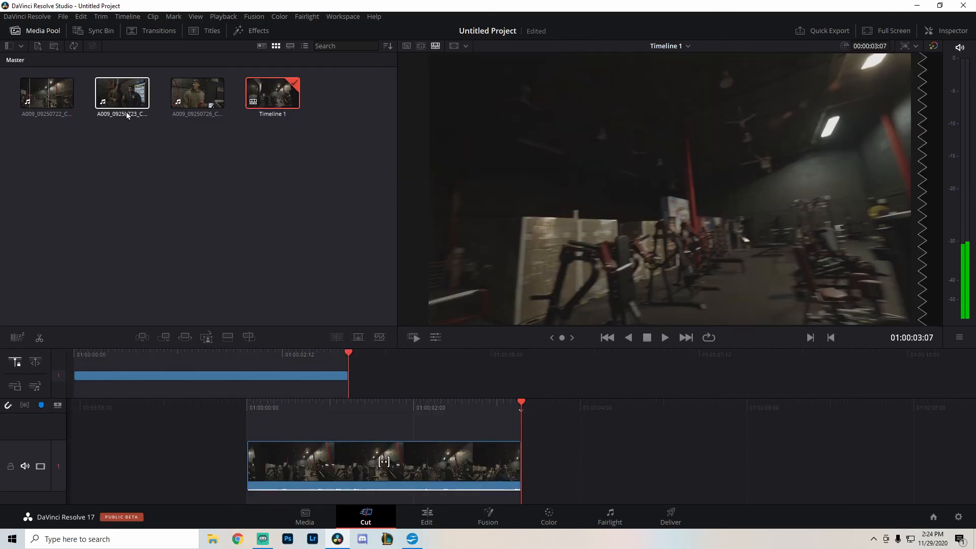
# Mark clip C007 from 07:23:18:07 to 07:23:22:20 and add the range to the timeline directly after the first clip.
pyautogui.click(122, 102)
pyautogui.moveTo(520, 309); pyautogui.dragTo(575, 314)
pyautogui.press('i')
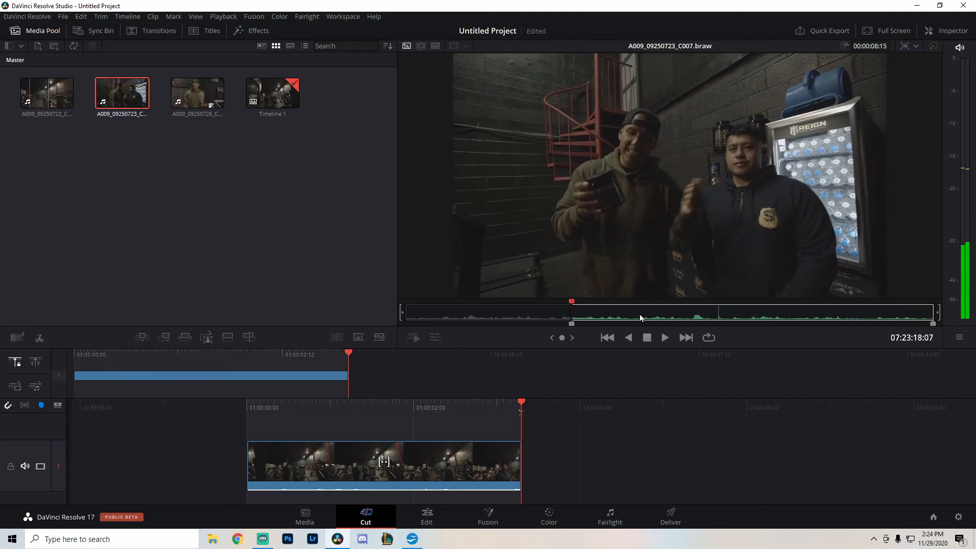
pyautogui.click(725, 317)
pyautogui.moveTo(725, 317); pyautogui.dragTo(761, 313)
pyautogui.press('o')
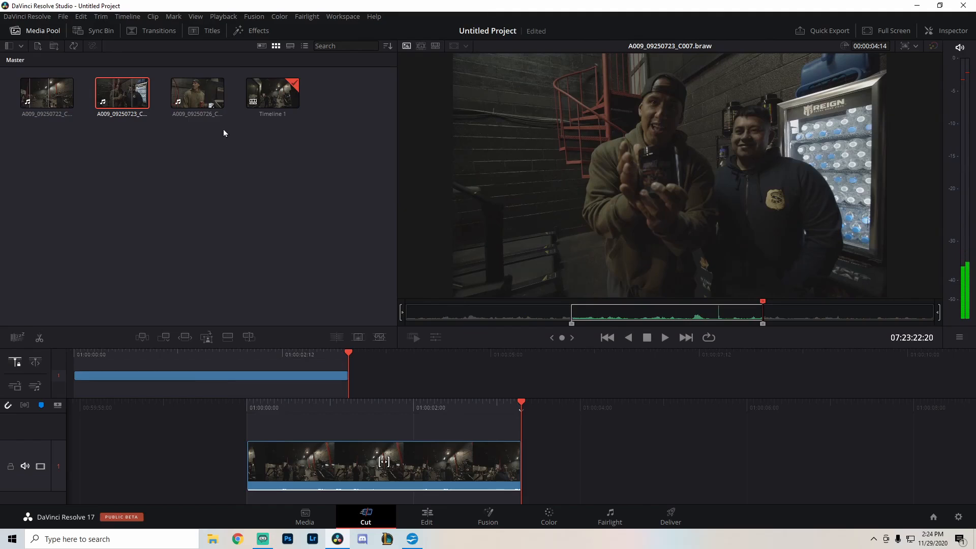
pyautogui.moveTo(115, 92); pyautogui.dragTo(537, 429)
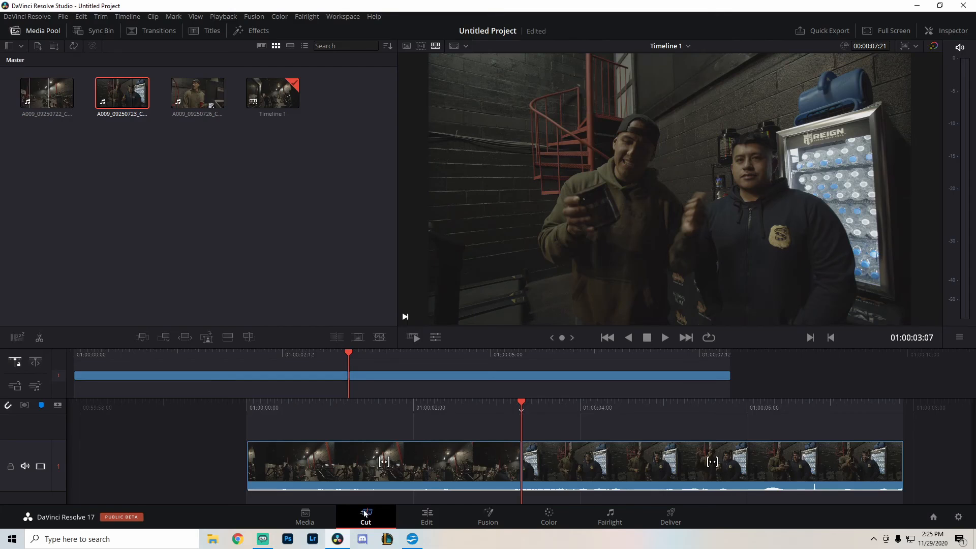
# Switch to the Edit page and return the playhead to the start of the timeline.
pyautogui.click(439, 518)
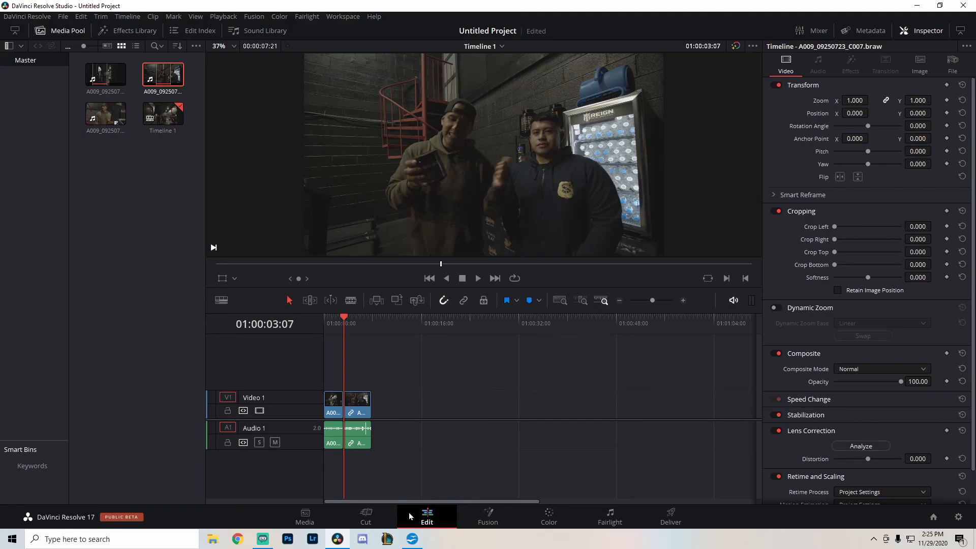
pyautogui.press('Home')
pyautogui.moveTo(401, 376); pyautogui.dragTo(327, 451)
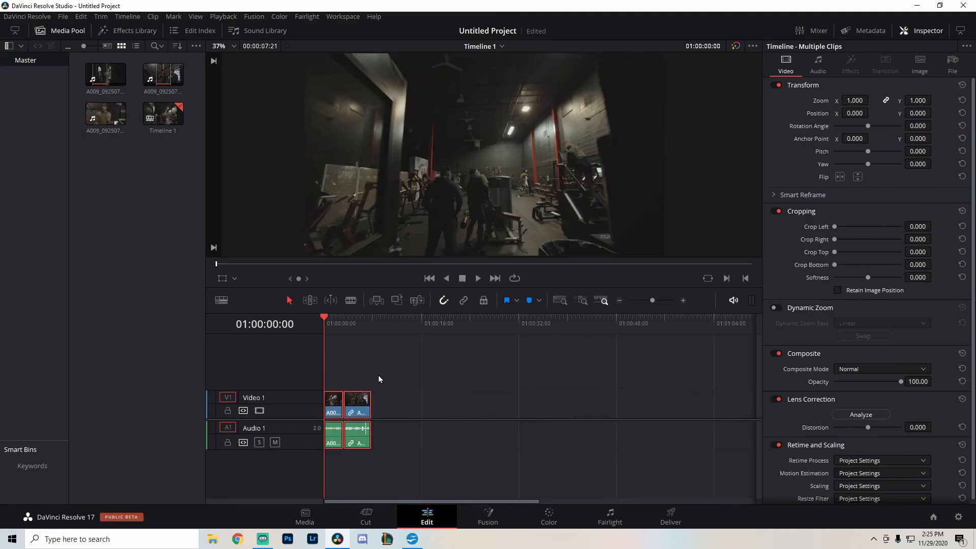
pyautogui.click(455, 374)
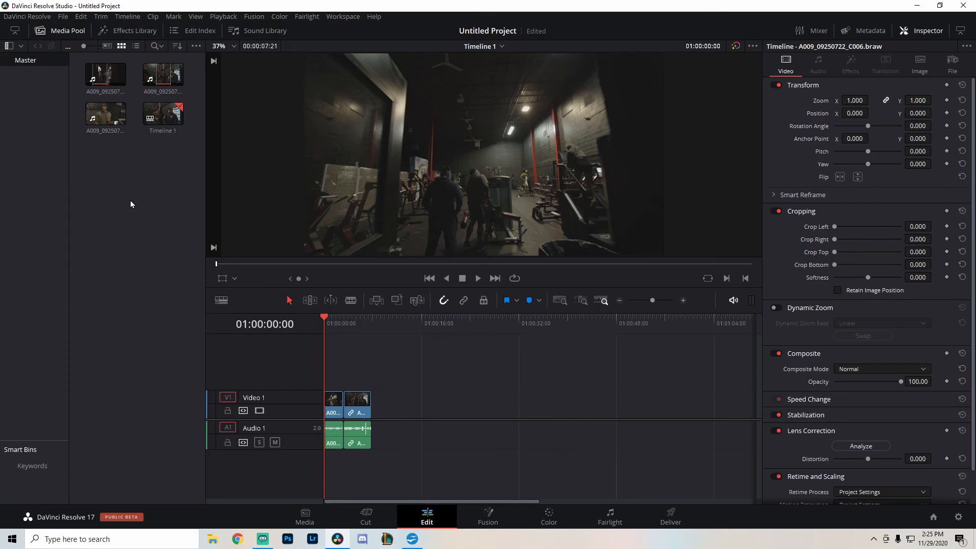
pyautogui.rightClick(118, 181)
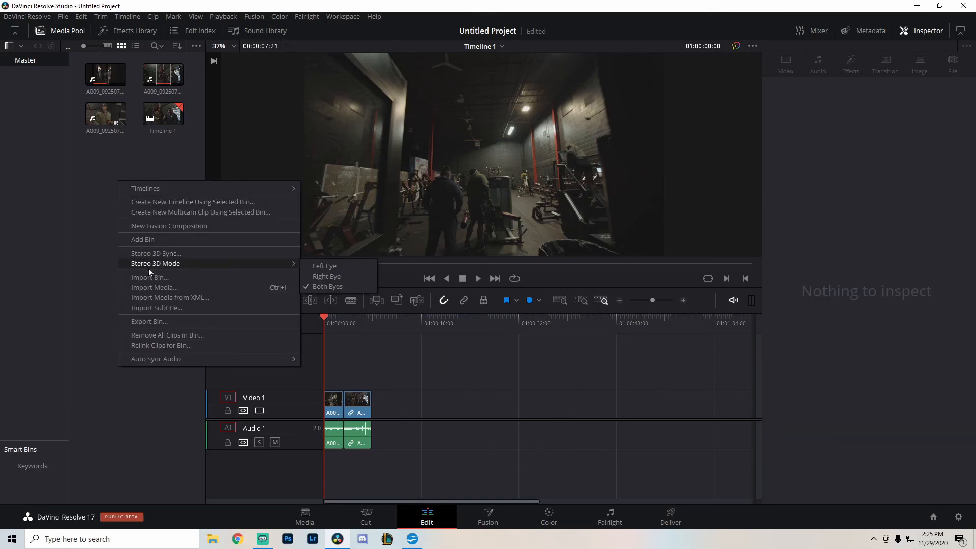
pyautogui.click(148, 288)
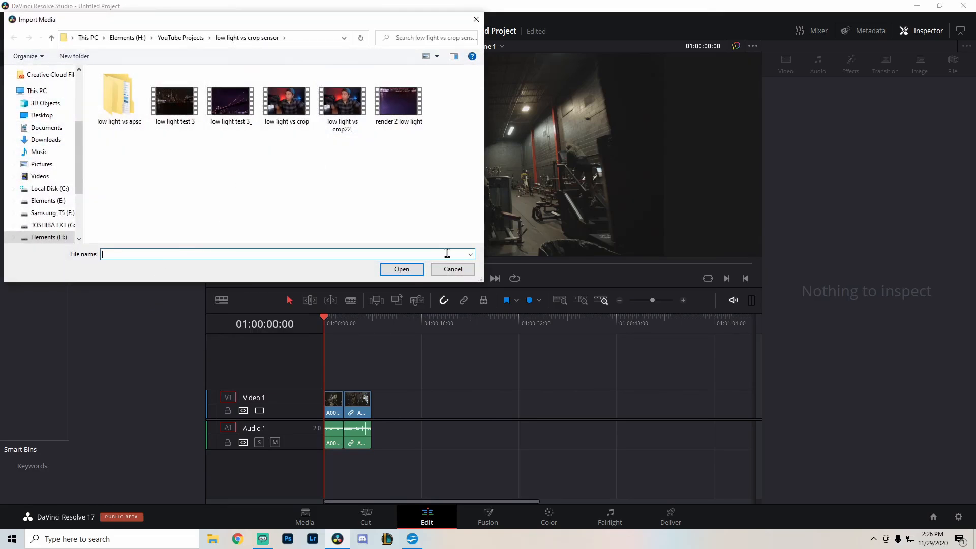
pyautogui.click(450, 270)
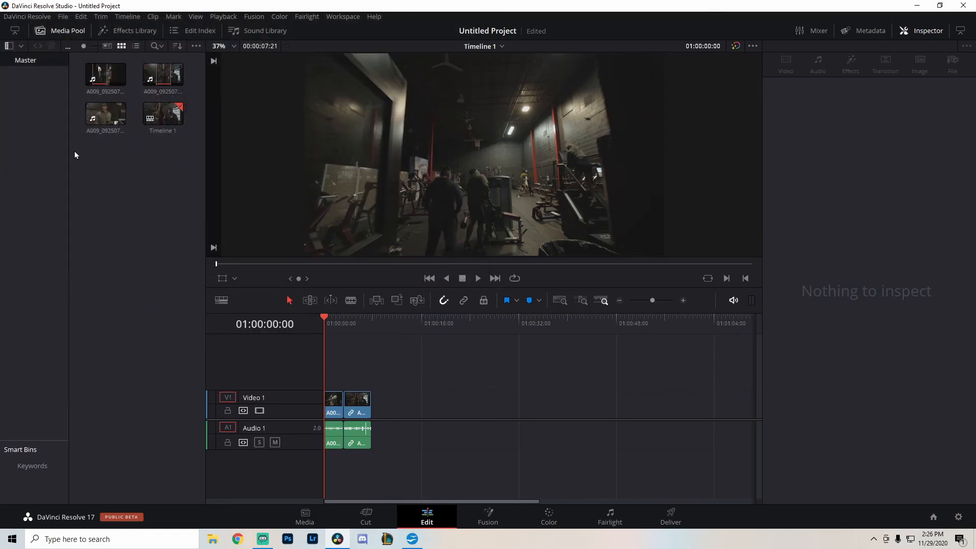
pyautogui.click(205, 533)
pyautogui.scroll(-8, 241, 335)
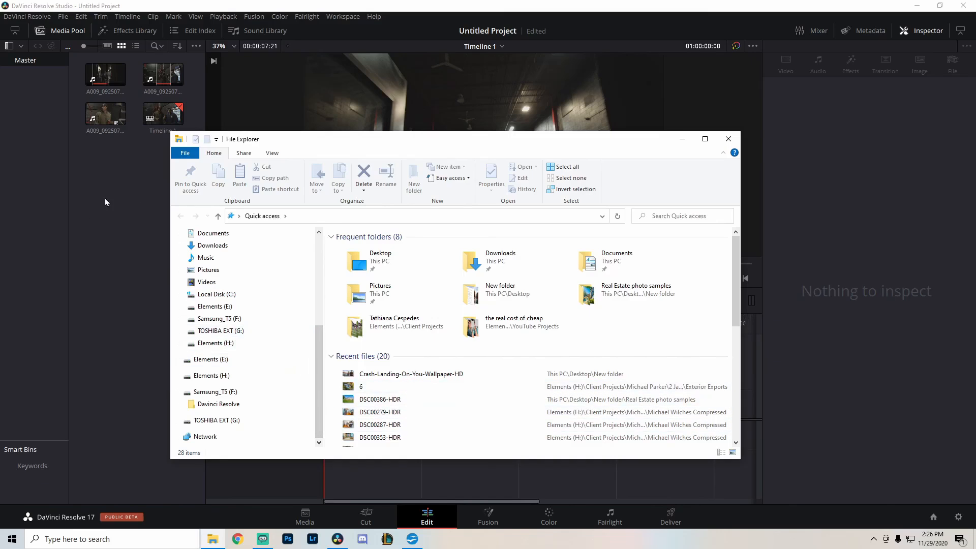
pyautogui.click(728, 138)
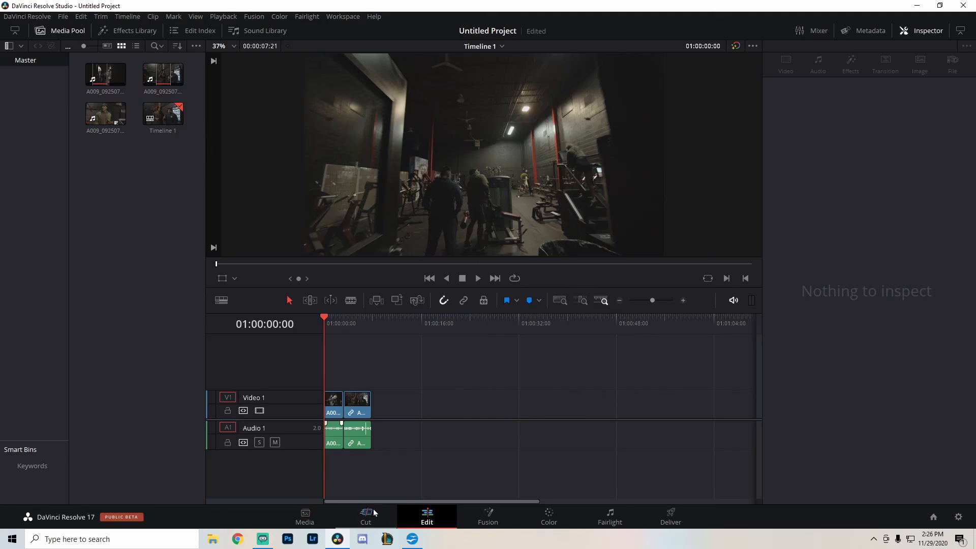
# Load clip C007 in the source viewer and re-mark its range from 07:23:16:01 to 07:23:20:08.
pyautogui.moveTo(340, 327); pyautogui.dragTo(321, 352)
pyautogui.click(153, 115)
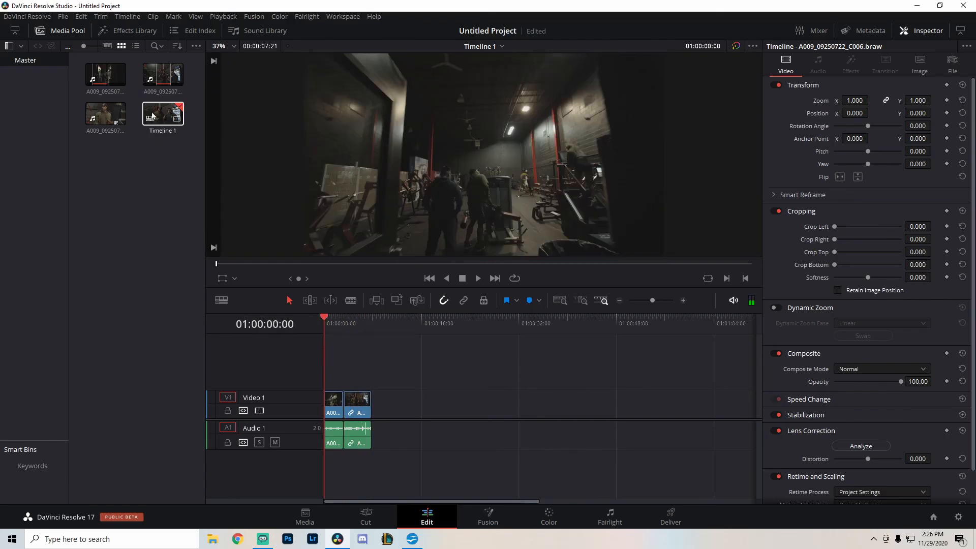
pyautogui.click(159, 80)
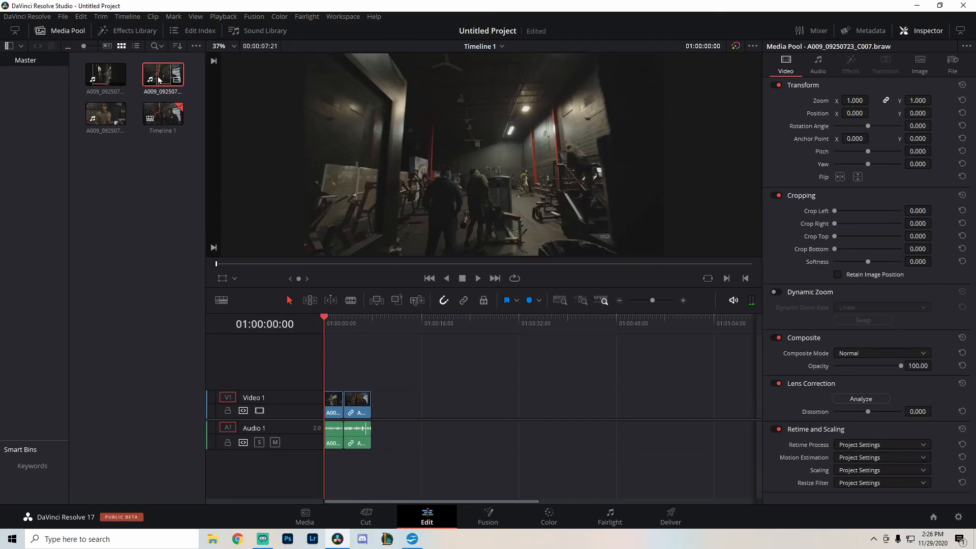
pyautogui.doubleClick(159, 80)
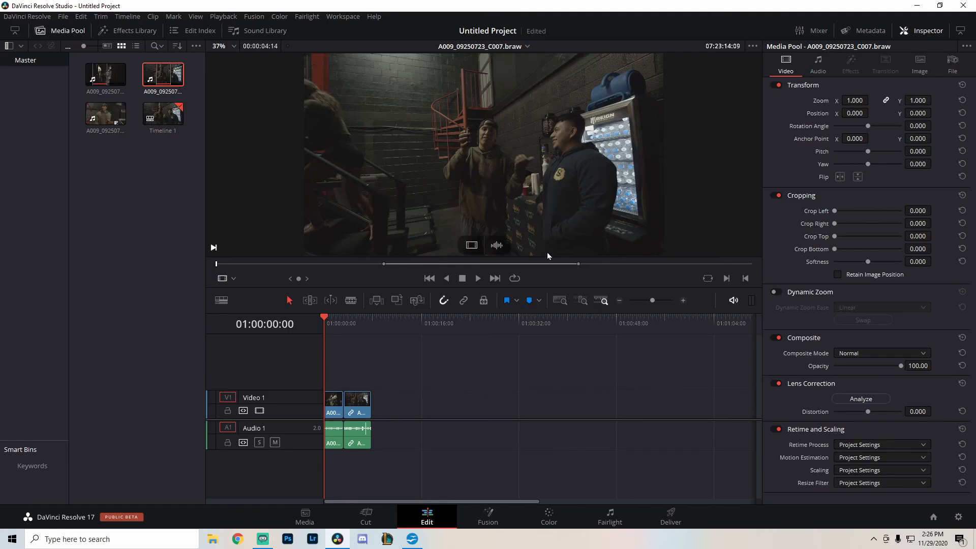
pyautogui.moveTo(276, 264); pyautogui.dragTo(197, 260)
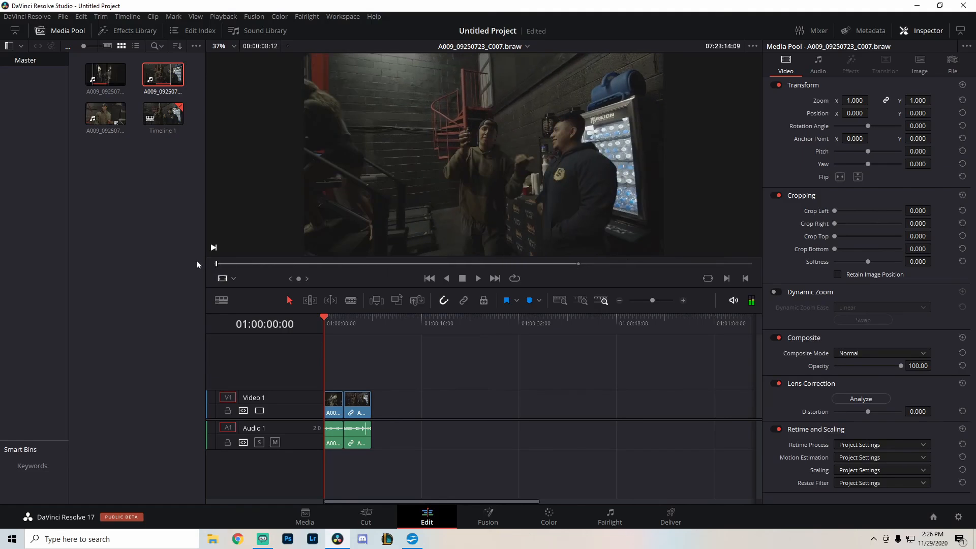
pyautogui.moveTo(578, 264); pyautogui.dragTo(774, 263)
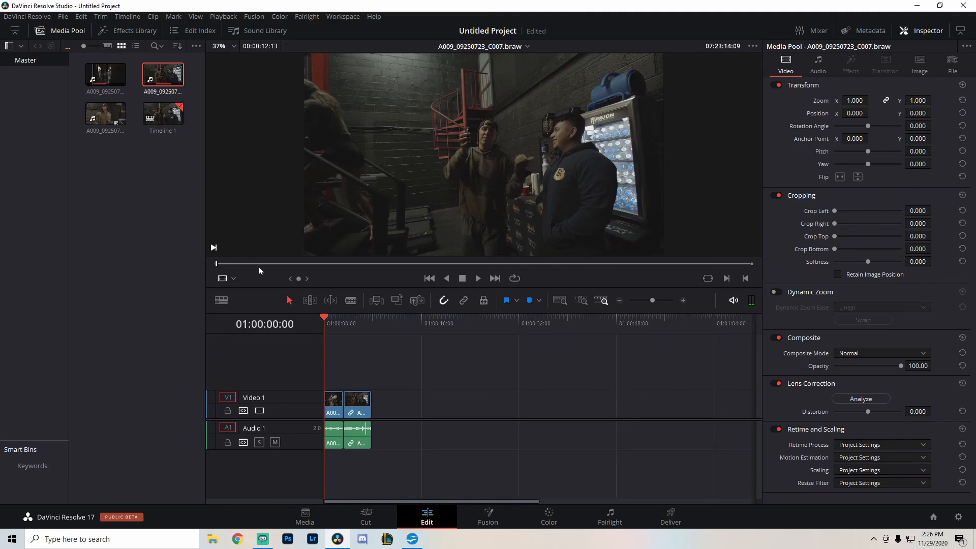
pyautogui.moveTo(261, 264); pyautogui.dragTo(287, 263)
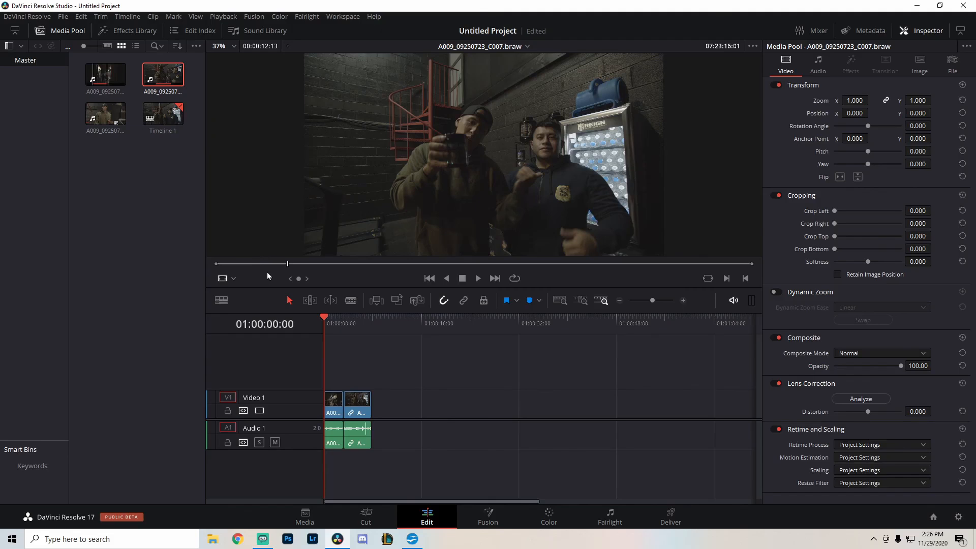
pyautogui.moveTo(316, 264); pyautogui.dragTo(471, 264)
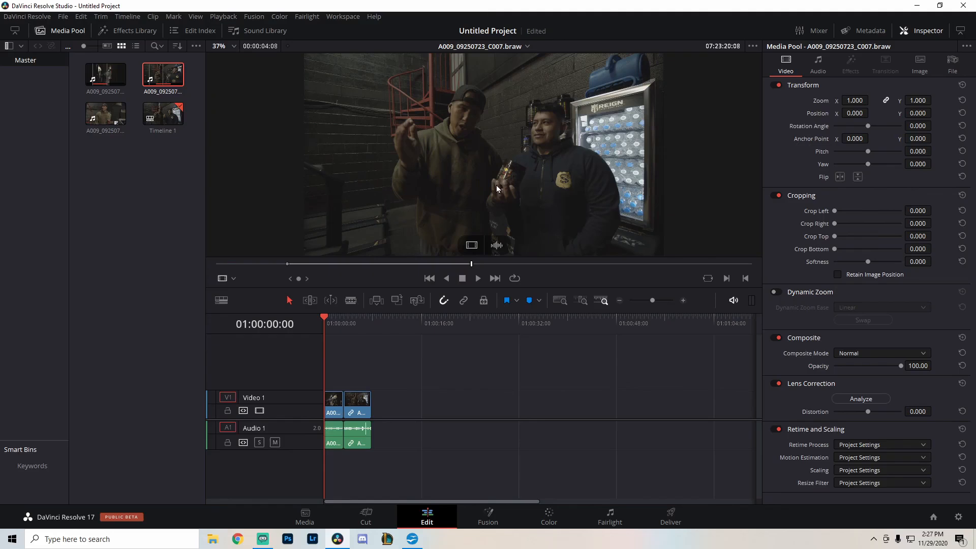
# Place the marked range with video and audio about 18 seconds into the timeline and delete it again.
pyautogui.moveTo(482, 203); pyautogui.dragTo(440, 422)
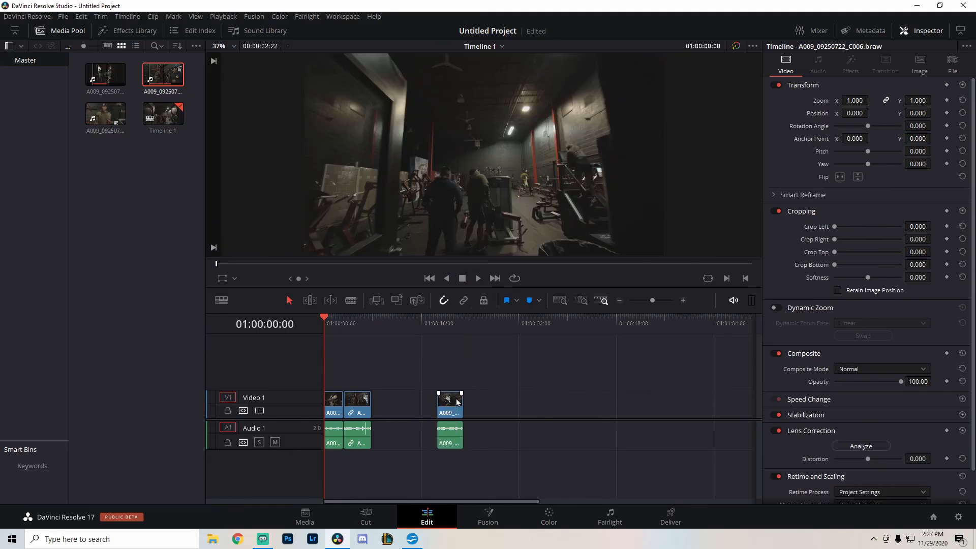
pyautogui.click(456, 443)
pyautogui.press('Delete')
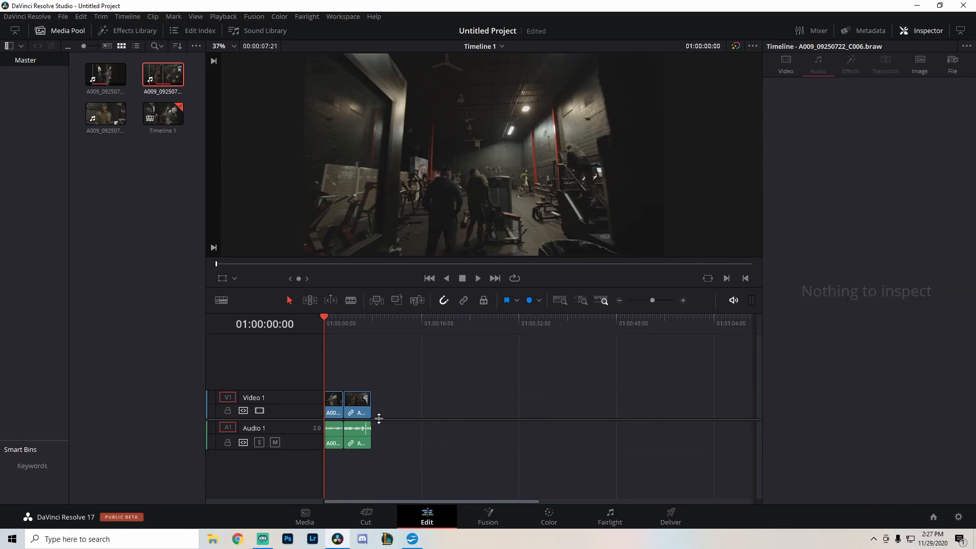
# Add the marked range of clip C007 to the timeline once as audio only and once as video only, and delete both pieces.
pyautogui.doubleClick(163, 75)
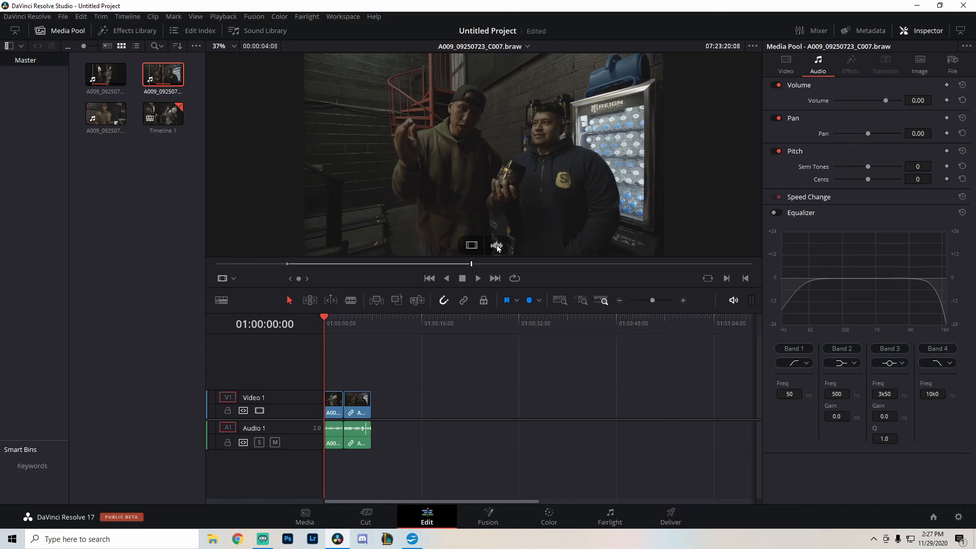
pyautogui.moveTo(496, 244); pyautogui.dragTo(523, 451)
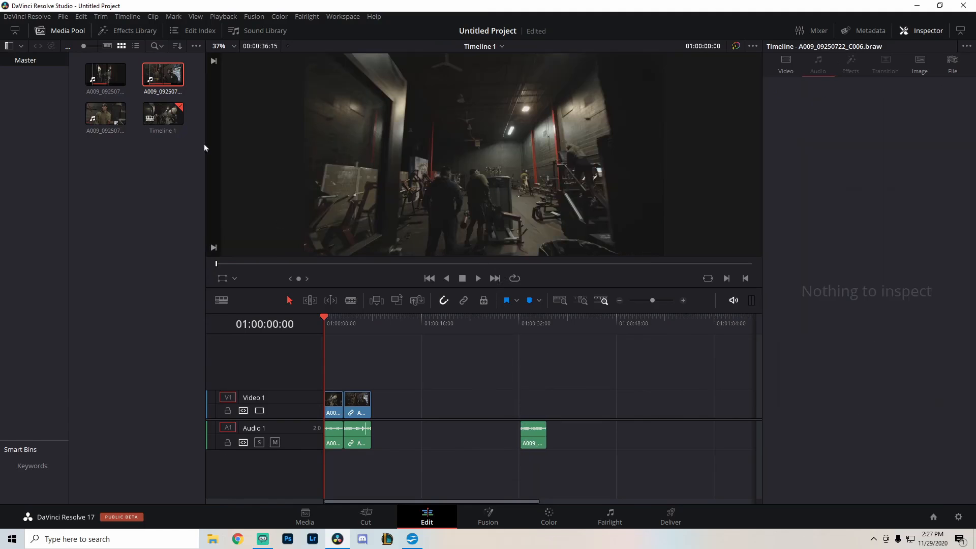
pyautogui.doubleClick(163, 74)
pyautogui.moveTo(472, 245); pyautogui.dragTo(455, 425)
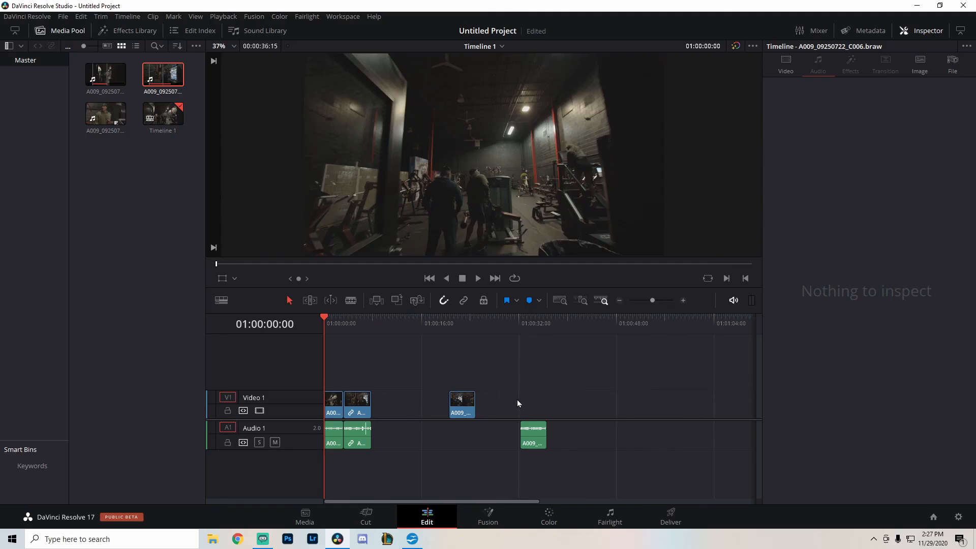
pyautogui.moveTo(616, 376); pyautogui.dragTo(420, 486)
pyautogui.press('Delete')
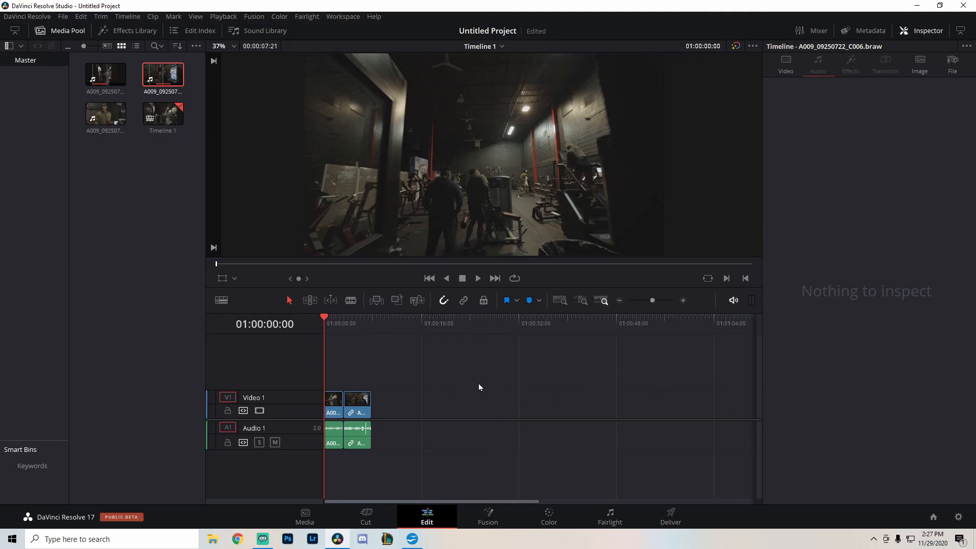
# Select the video part of the first timeline clip and return the playhead to the start of the timeline.
pyautogui.click(344, 323)
pyautogui.click(339, 401)
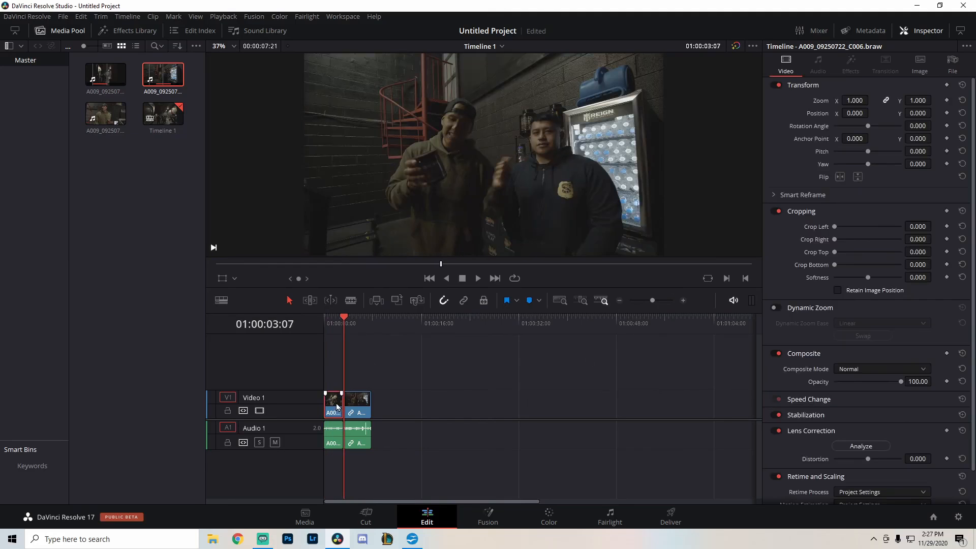
pyautogui.press('Home')
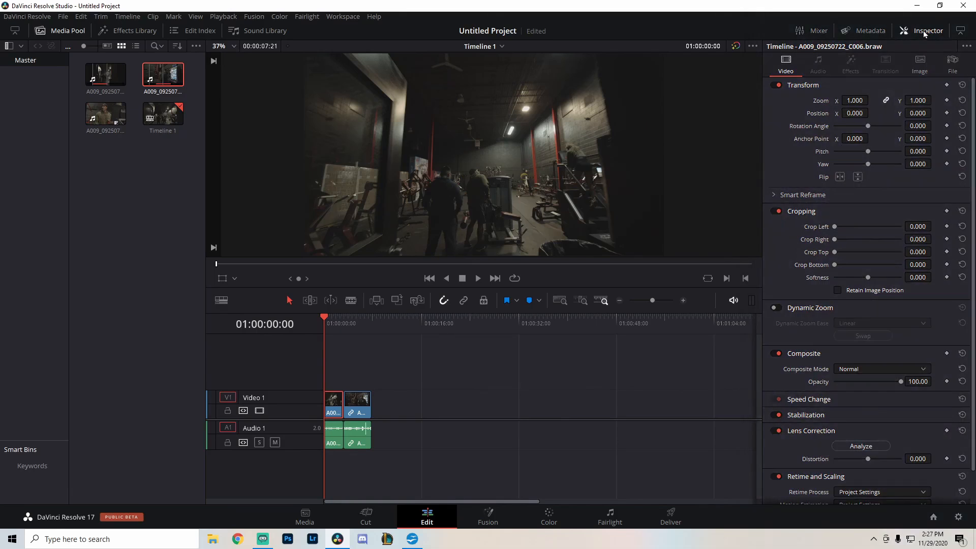
# Toggle the Inspector off and on, leave it open, and look through the selected clip's video settings.
pyautogui.click(923, 30)
pyautogui.click(923, 30)
pyautogui.click(922, 30)
pyautogui.click(924, 31)
pyautogui.click(923, 31)
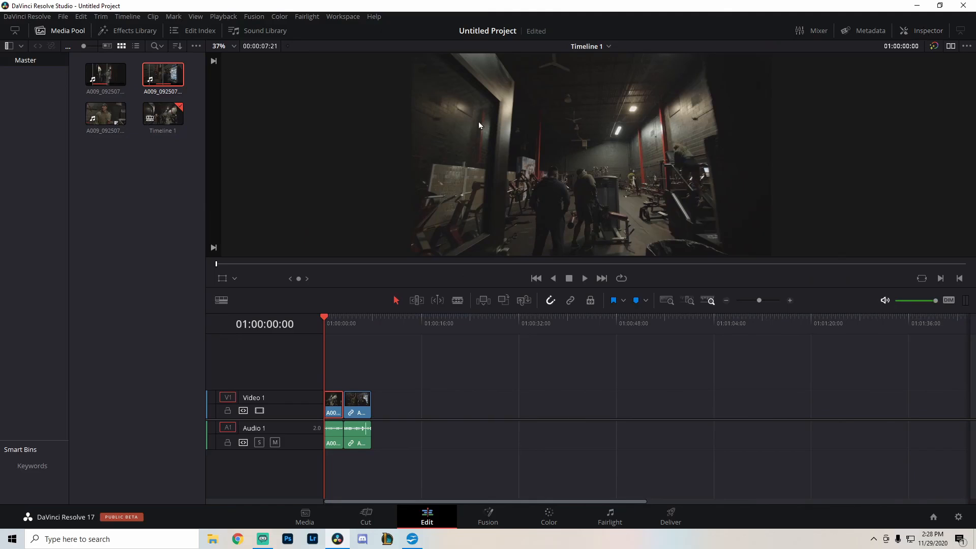
pyautogui.click(920, 32)
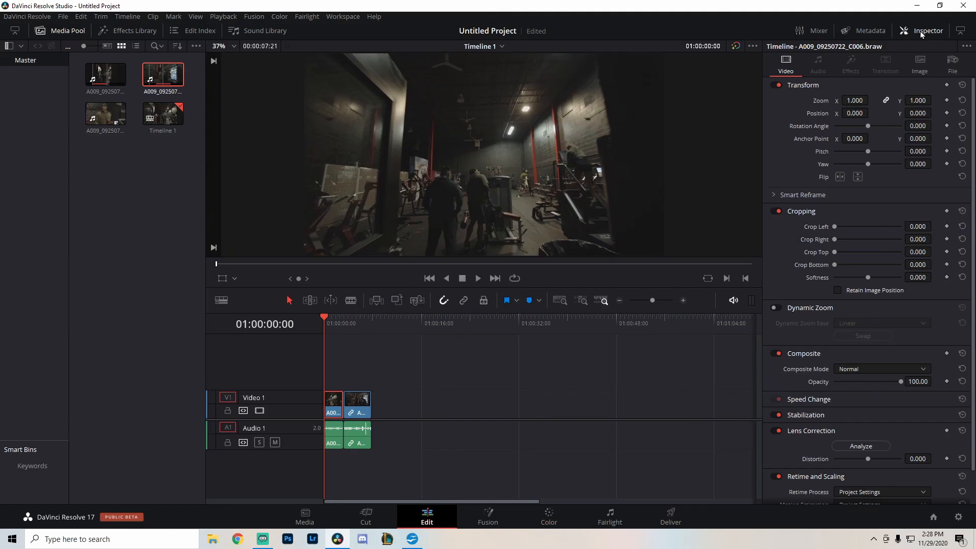
pyautogui.scroll(-1, 806, 304)
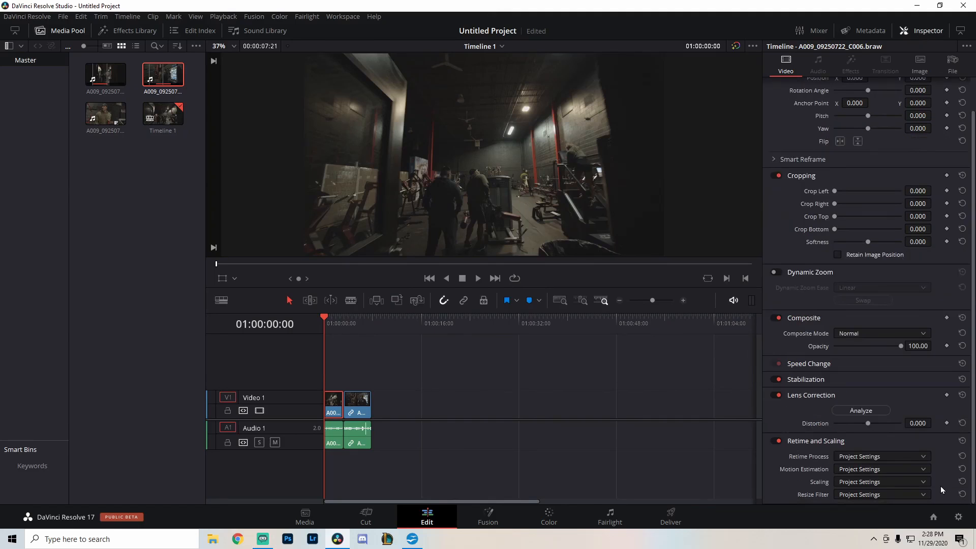
pyautogui.scroll(1, 940, 486)
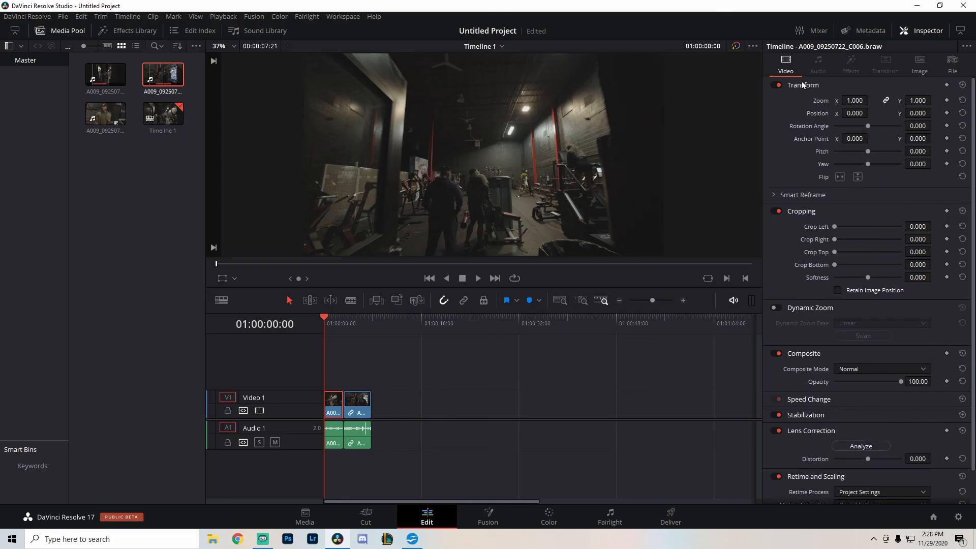
# Try shifting the first clip's position and rotating it to 145.650, and expand its Stabilization settings.
pyautogui.moveTo(855, 100); pyautogui.dragTo(879, 132)
pyautogui.moveTo(827, 226)
pyautogui.mouseDown()
pyautogui.moveTo(911, 238)
pyautogui.moveTo(830, 234)
pyautogui.mouseUp()
pyautogui.click(806, 414)
pyautogui.scroll(-1, 806, 381)
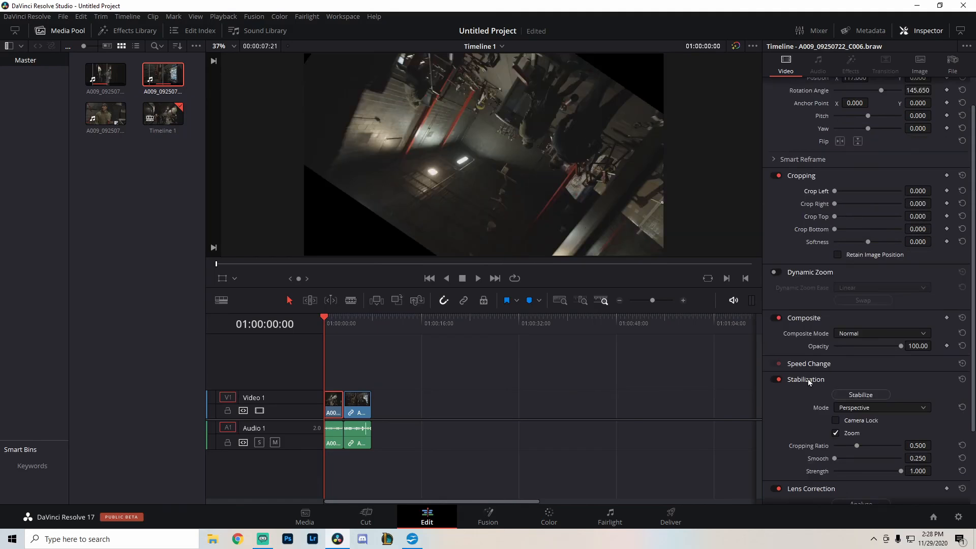
pyautogui.scroll(-2, 807, 379)
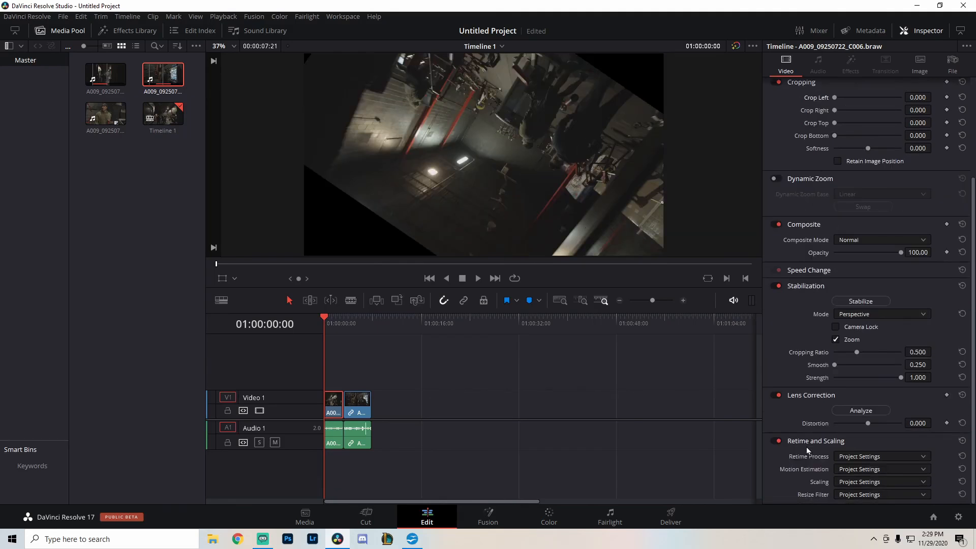
pyautogui.scroll(3, 807, 446)
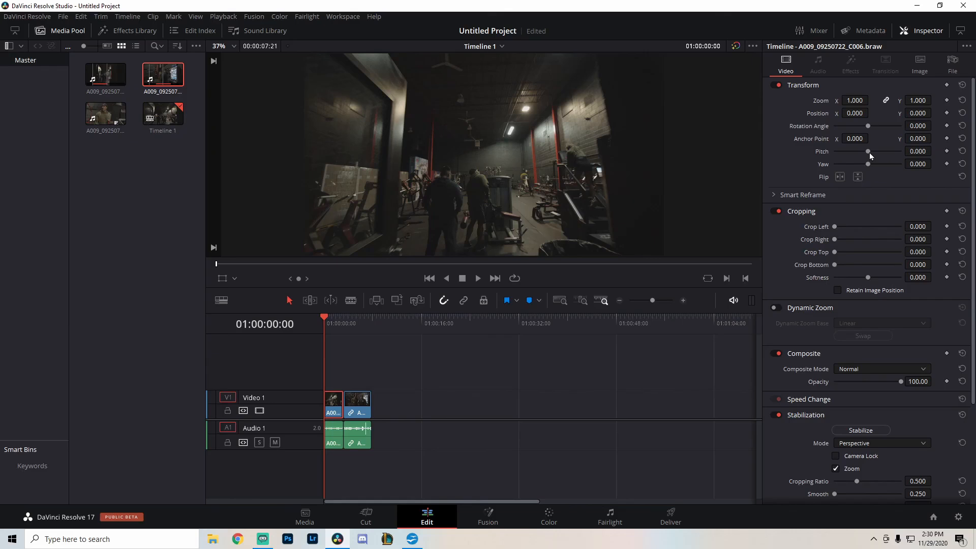
# Select the first clip's audio in the timeline and switch on its Equalizer.
pyautogui.click(337, 437)
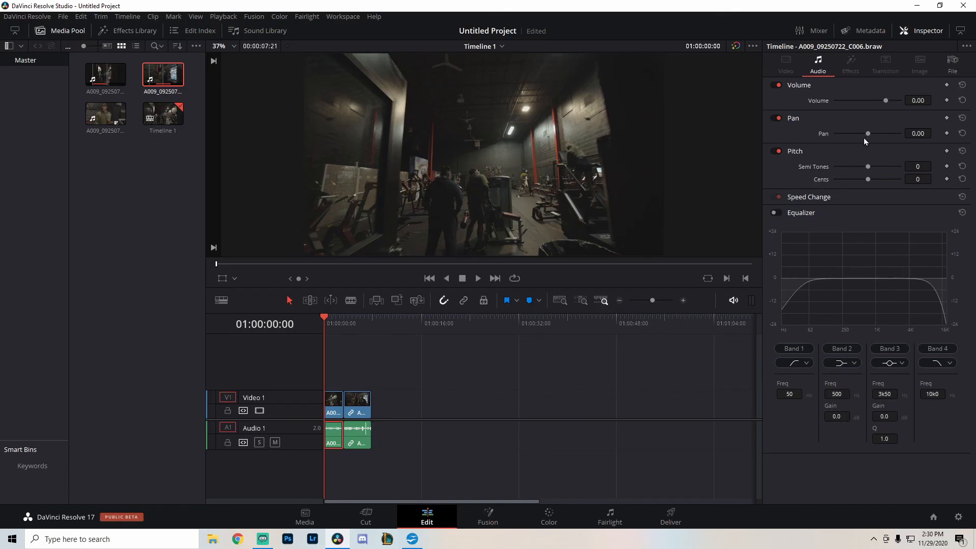
pyautogui.click(776, 212)
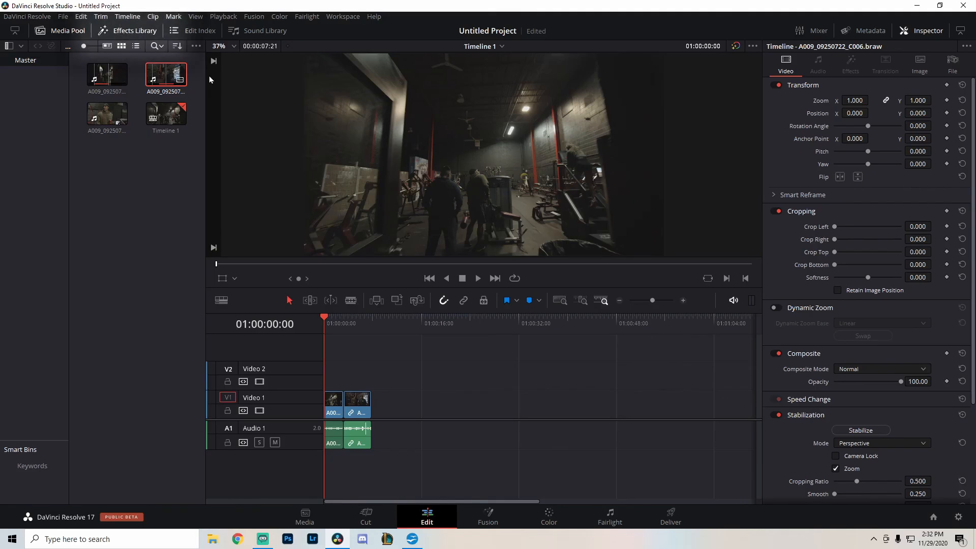
# Open the Effects Library and browse its video transitions, titles, effects, Open FX and Audio FX categories.
pyautogui.click(133, 31)
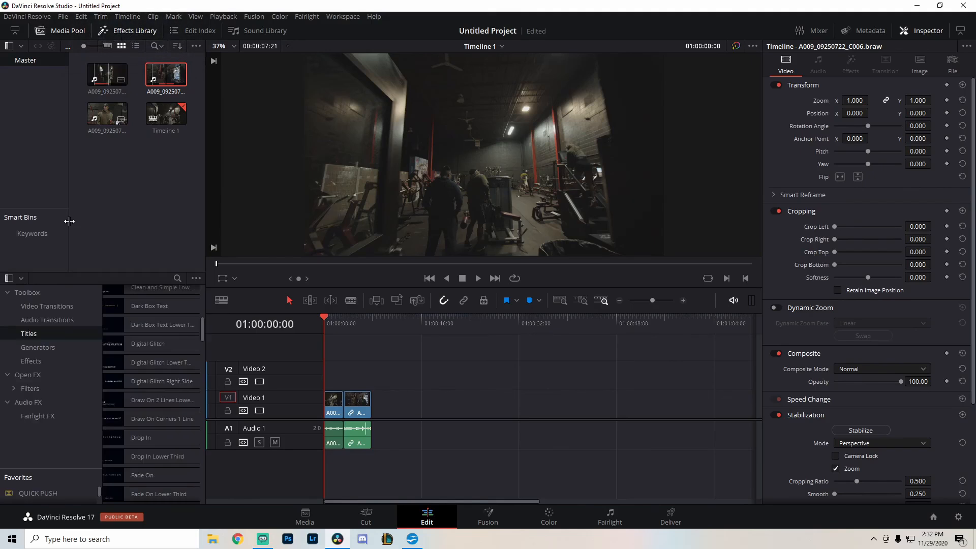
pyautogui.click(61, 320)
pyautogui.click(55, 307)
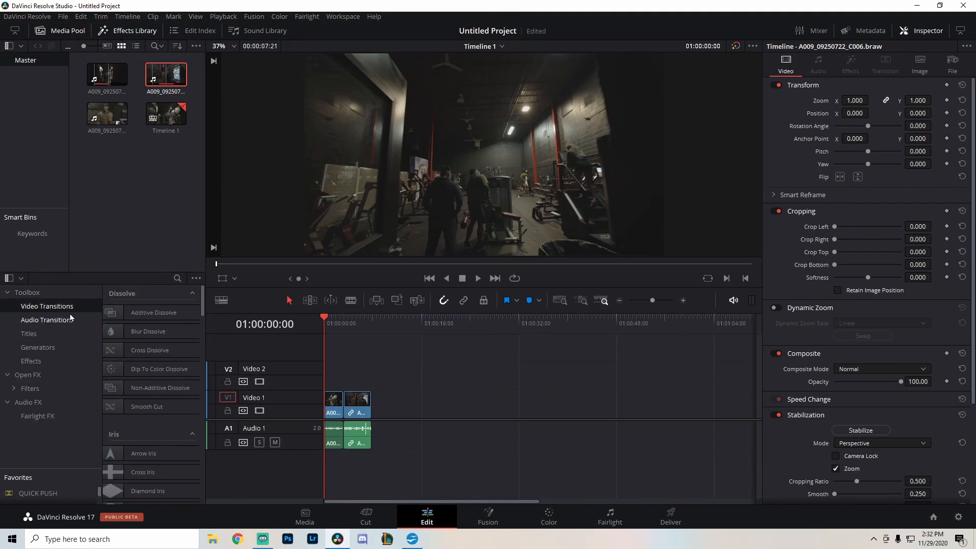
pyautogui.click(38, 324)
pyautogui.click(35, 337)
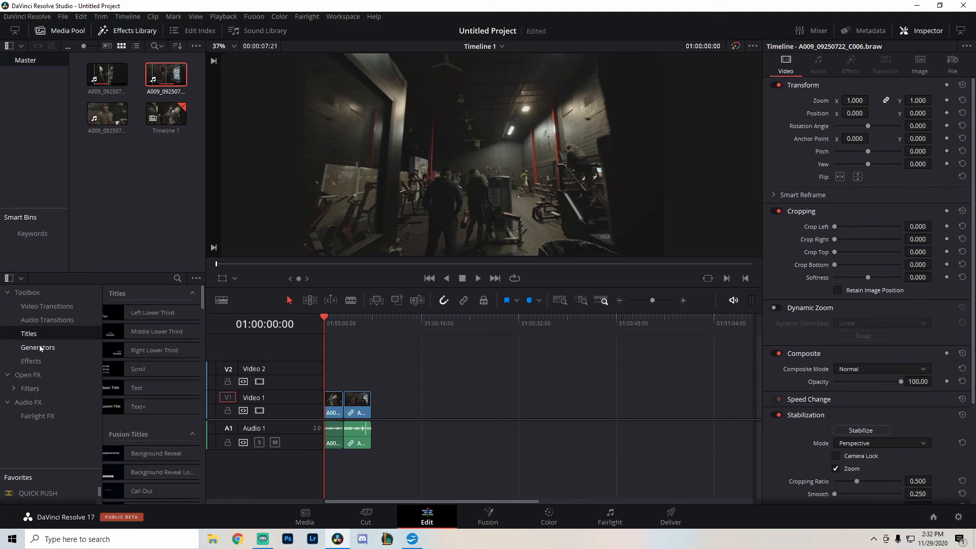
pyautogui.click(31, 361)
pyautogui.click(28, 375)
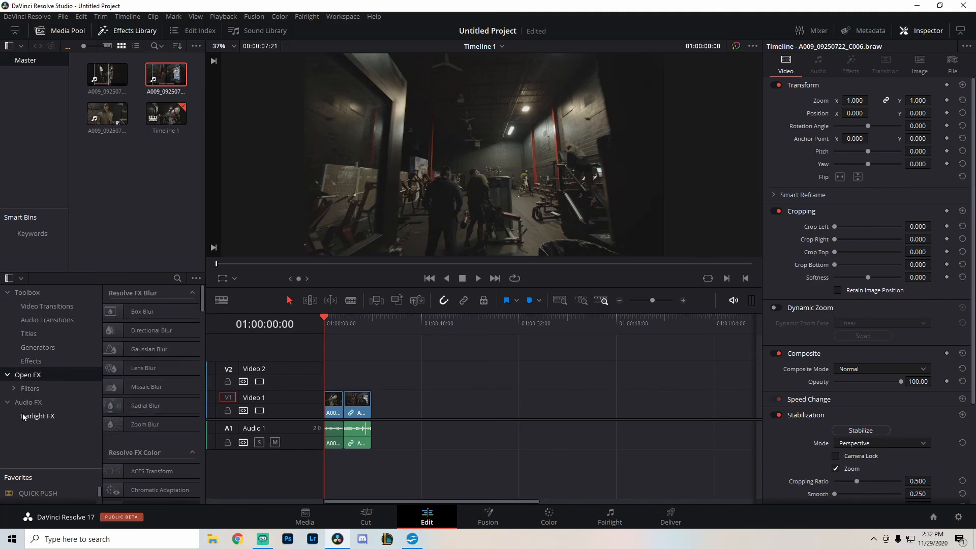
pyautogui.click(23, 416)
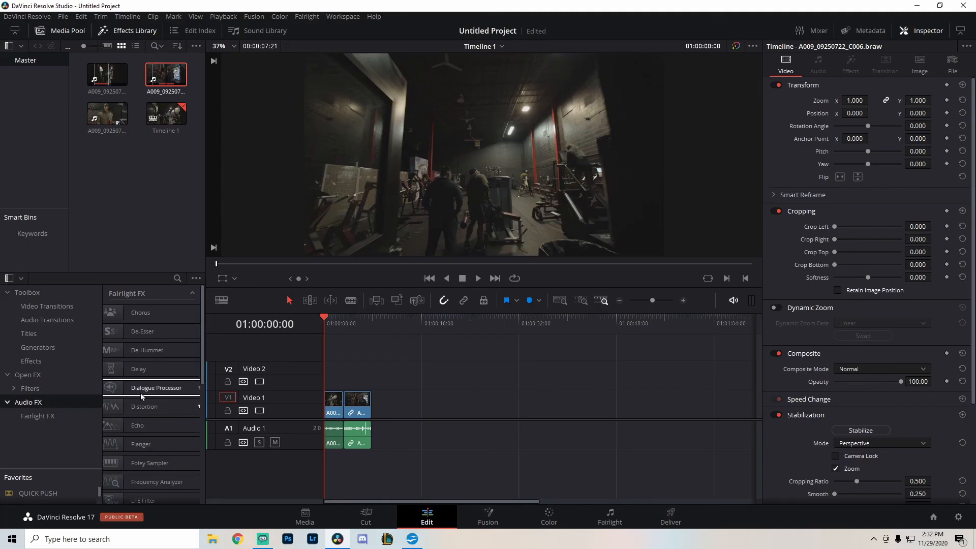
pyautogui.scroll(-5, 142, 401)
pyautogui.scroll(5, 144, 410)
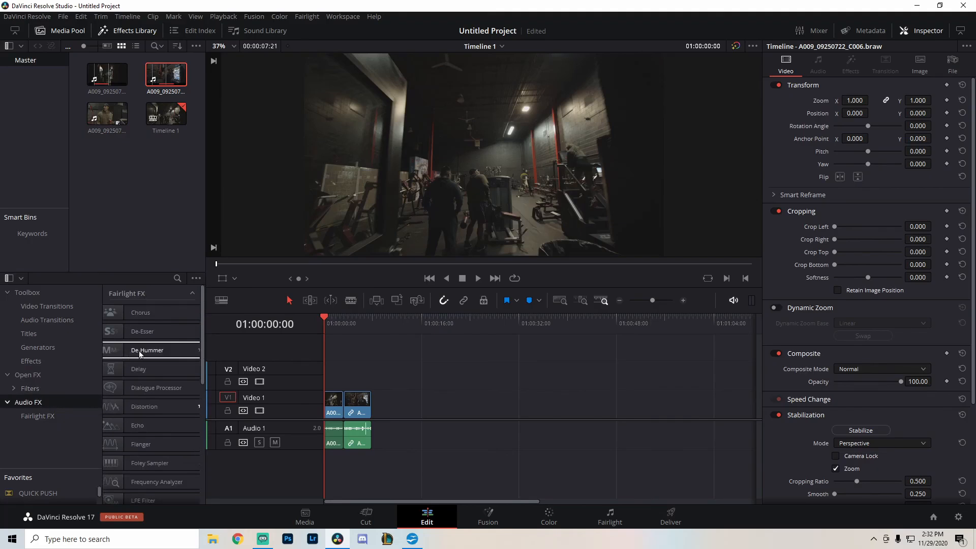
pyautogui.scroll(-3, 163, 401)
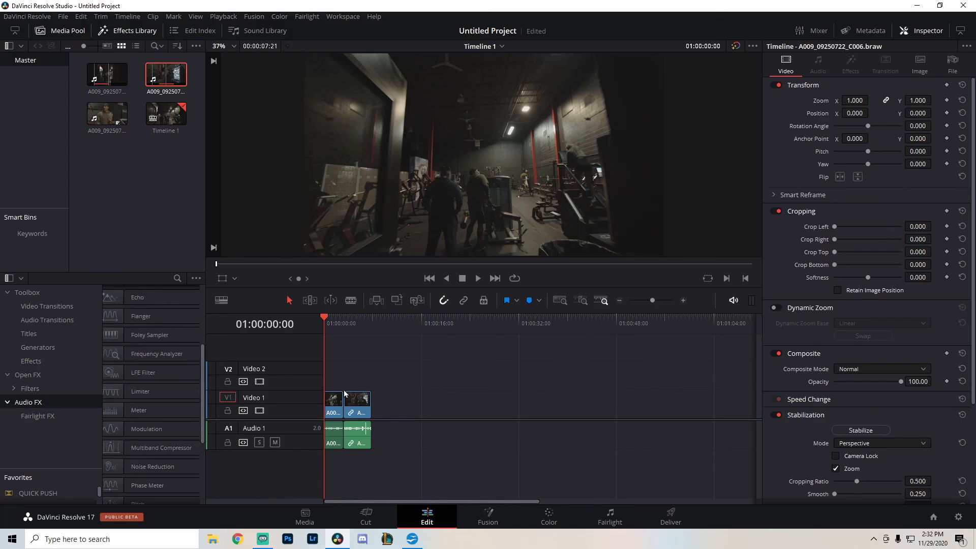
# Pass through the Fusion page to the Color page and add six serial nodes after node 01.
pyautogui.click(492, 516)
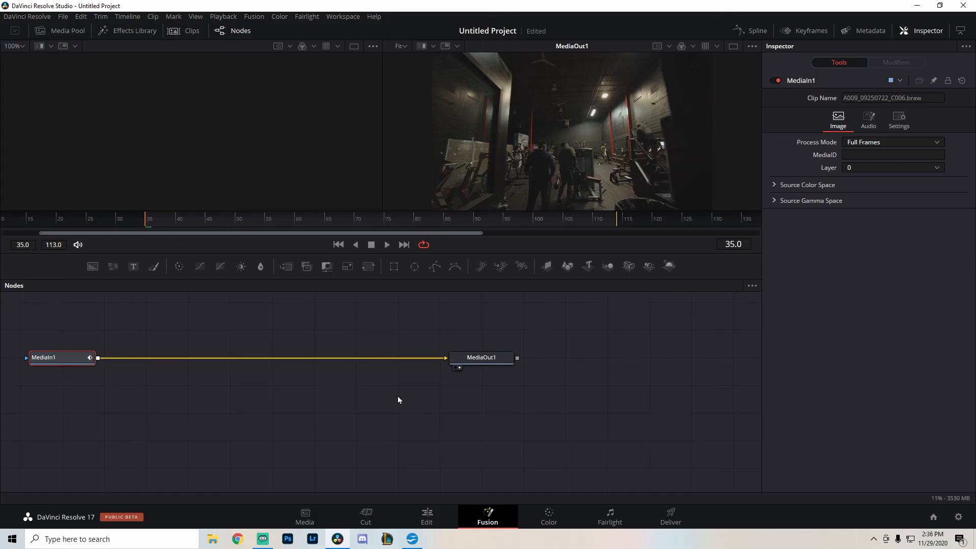
pyautogui.click(549, 516)
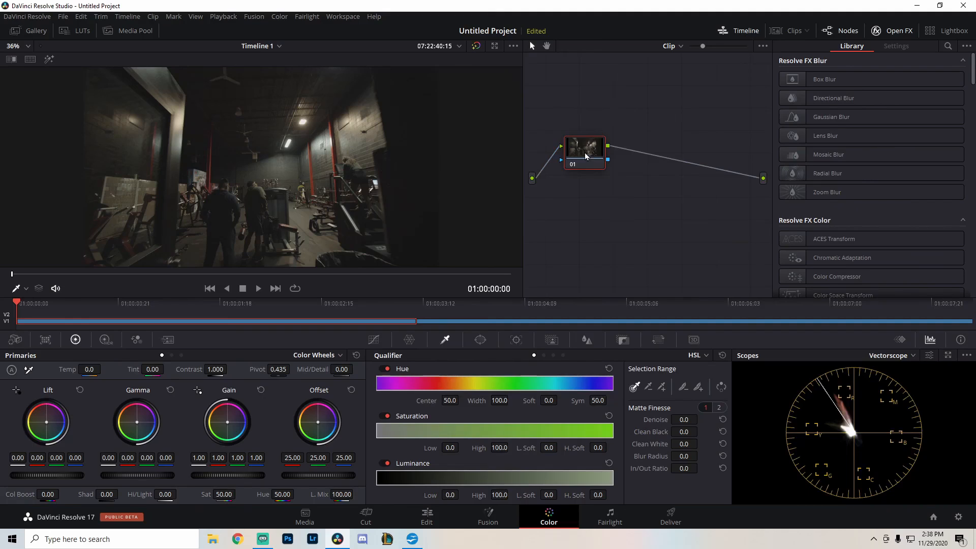
pyautogui.hotkey('alt', 's')
pyautogui.hotkey('alt', 's')
pyautogui.hotkey('alt', 's')
pyautogui.hotkey('alt', 's')
pyautogui.hotkey('alt', 's')
pyautogui.hotkey('alt', 's')
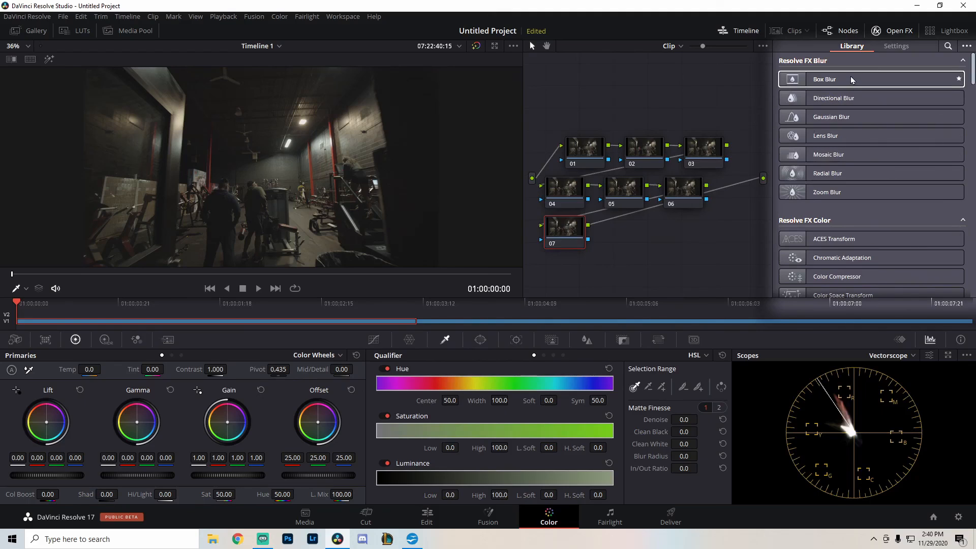
# Apply Box Blur to node 07 with a horizontal and vertical strength of 0.431, and return to the effects library.
pyautogui.moveTo(852, 80); pyautogui.dragTo(571, 231)
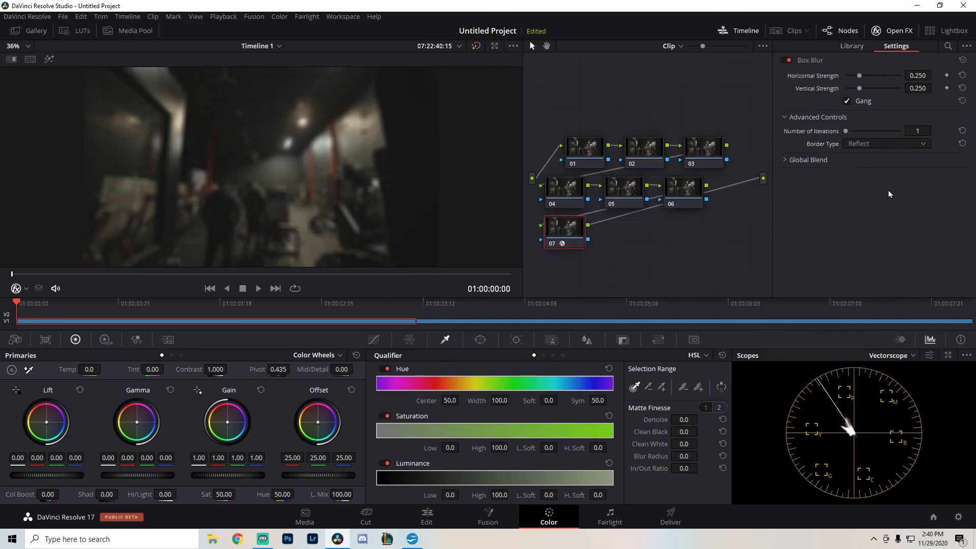
pyautogui.moveTo(865, 75); pyautogui.dragTo(870, 76)
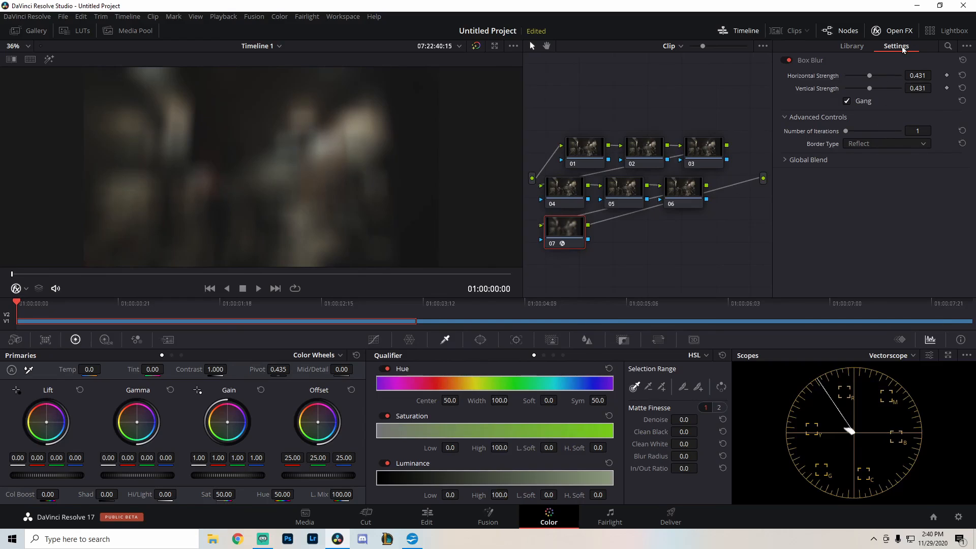
pyautogui.click(852, 49)
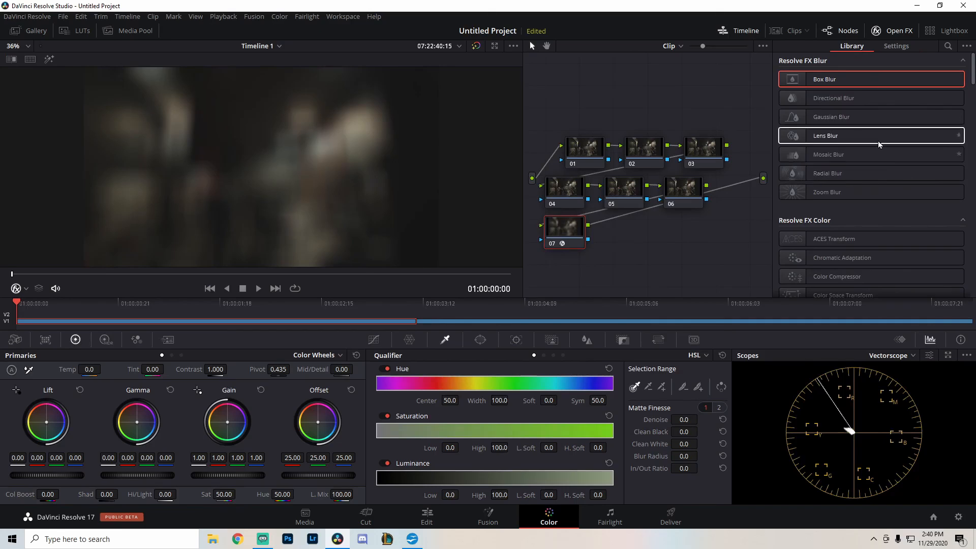
pyautogui.scroll(-2, 864, 233)
pyautogui.scroll(2, 868, 233)
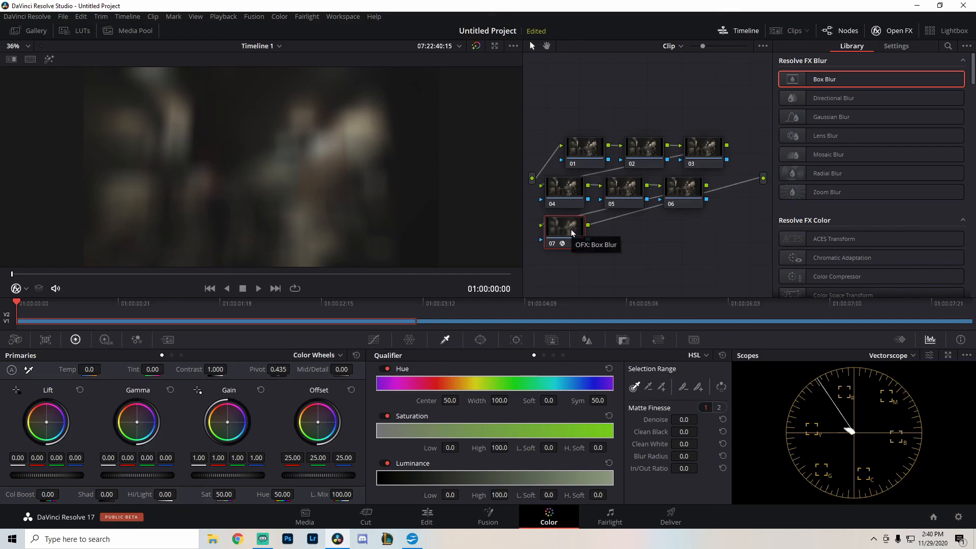
# Delete node 07 and move node 06 slightly farther from node 05.
pyautogui.press('Delete')
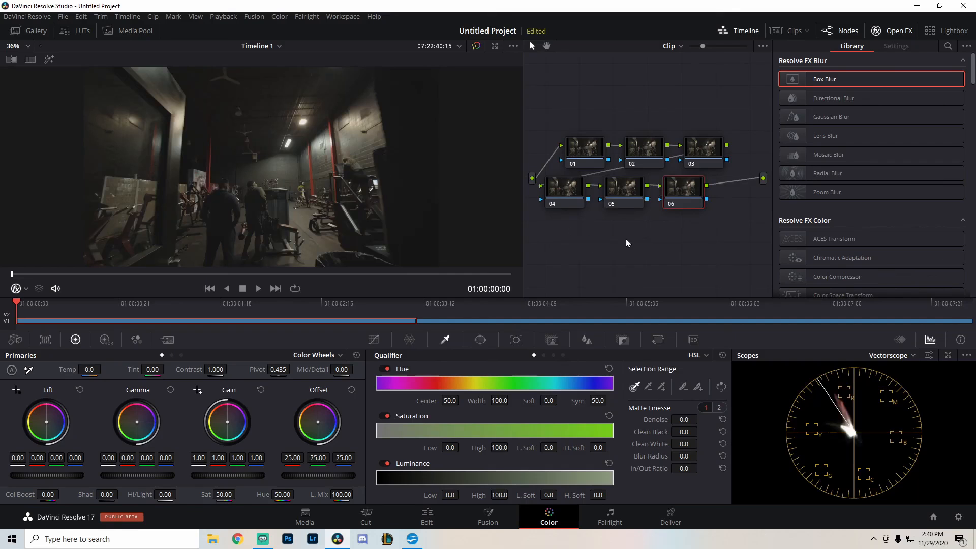
pyautogui.moveTo(689, 187); pyautogui.dragTo(711, 191)
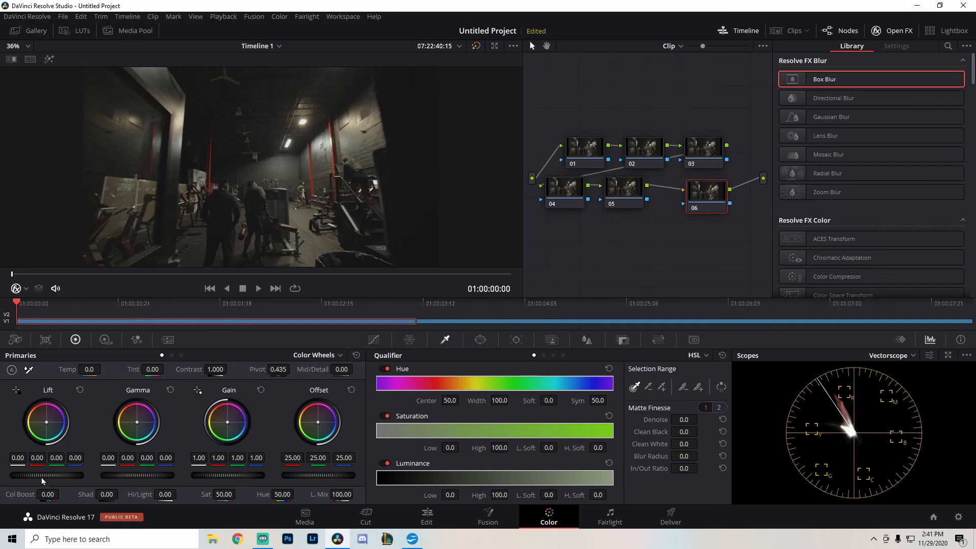
# On node 06, lower the lift and gamma very slightly and raise the gain to 1.45.
pyautogui.moveTo(43, 477)
pyautogui.mouseDown()
pyautogui.moveTo(71, 477)
pyautogui.moveTo(41, 477)
pyautogui.mouseUp()
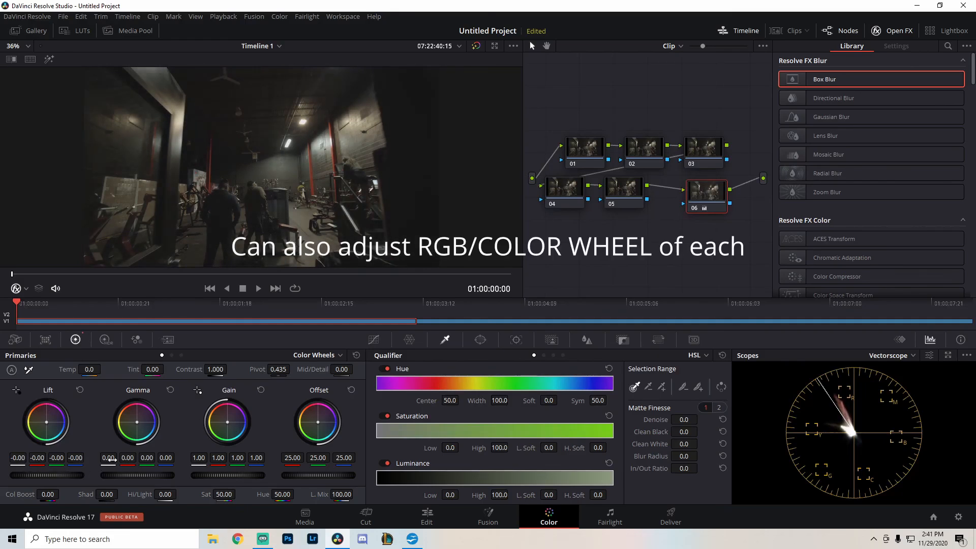
pyautogui.moveTo(130, 480)
pyautogui.mouseDown()
pyautogui.moveTo(153, 475)
pyautogui.moveTo(133, 475)
pyautogui.mouseUp()
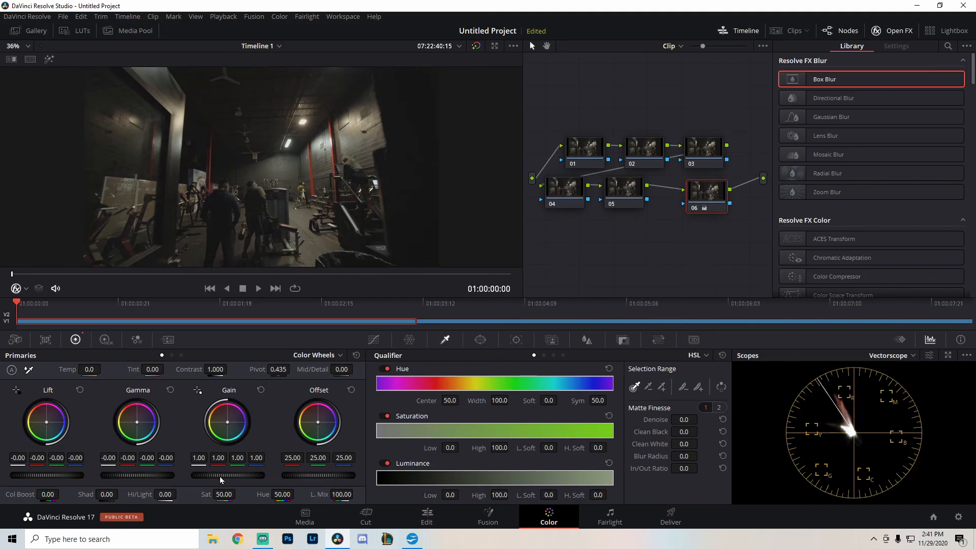
pyautogui.moveTo(221, 479); pyautogui.dragTo(243, 479)
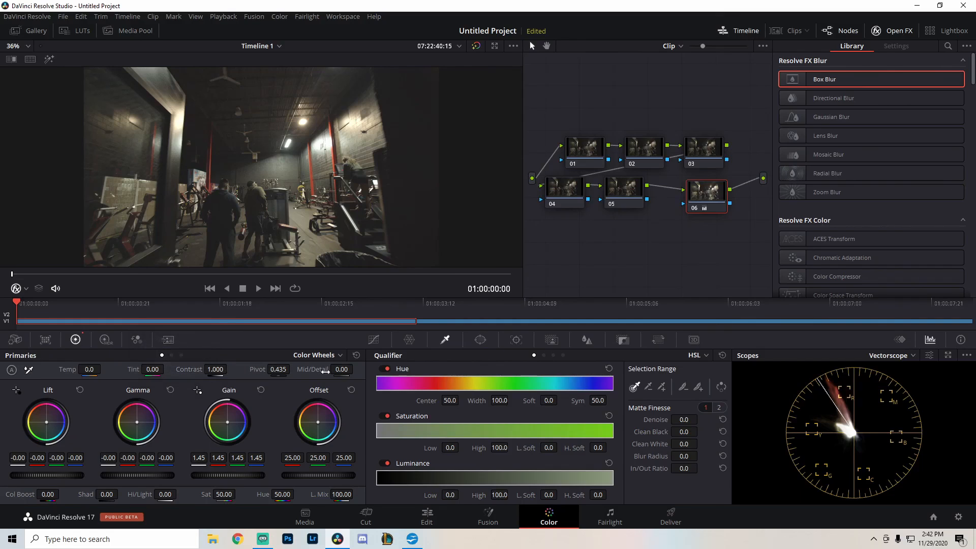
# On the second timeline clip at 01:00:04:00, use Color Bars to set the green gamma to -0.04 and the blue gain to 0.91.
pyautogui.click(171, 355)
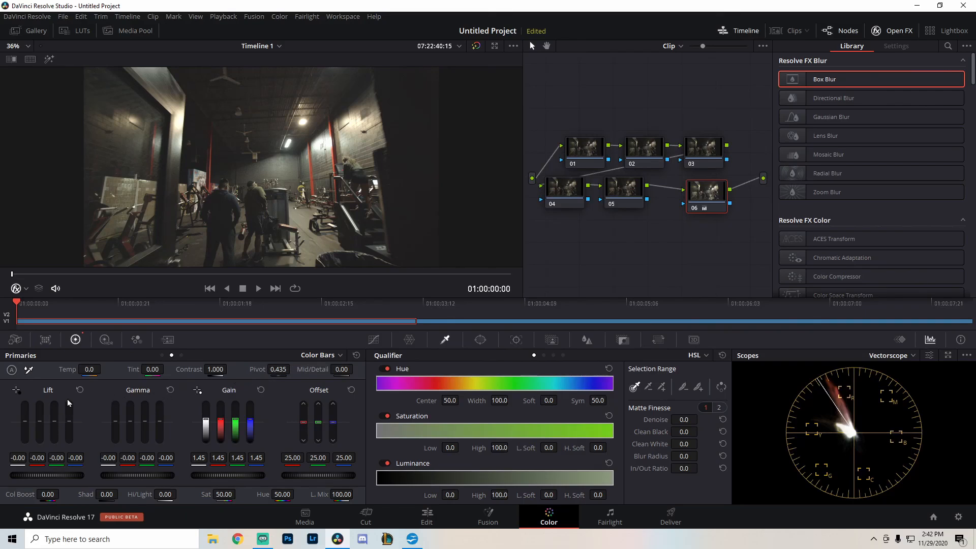
pyautogui.click(503, 304)
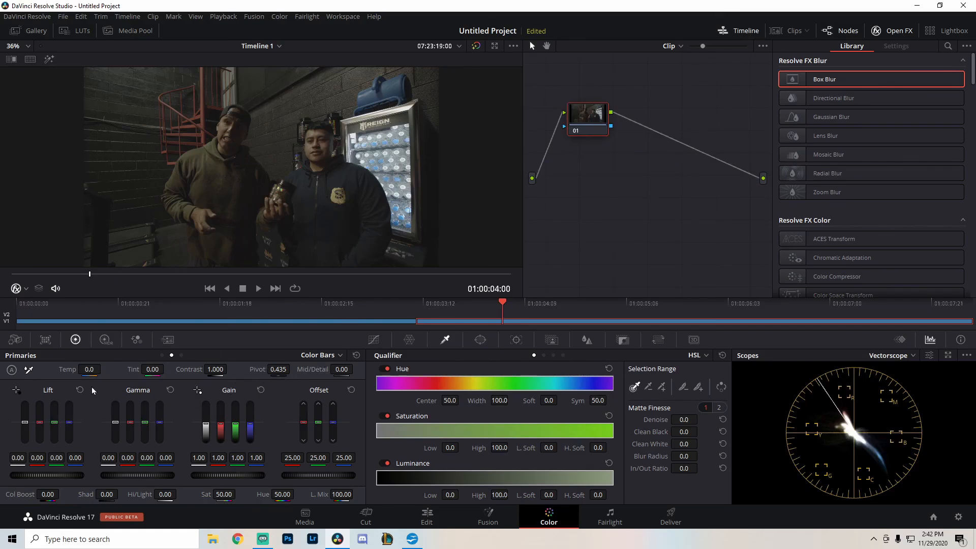
pyautogui.click(164, 355)
pyautogui.click(172, 355)
pyautogui.moveTo(249, 428)
pyautogui.mouseDown()
pyautogui.moveTo(250, 407)
pyautogui.moveTo(249, 425)
pyautogui.mouseUp()
# Compare the Log Wheels and Color Wheels modes of the primaries, ending on Log Wheels.
pyautogui.click(182, 355)
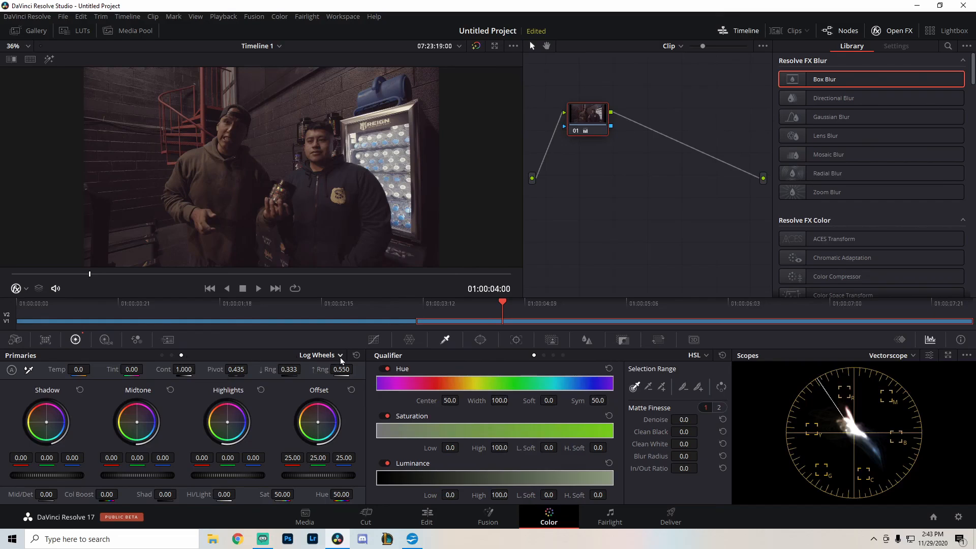
pyautogui.click(162, 356)
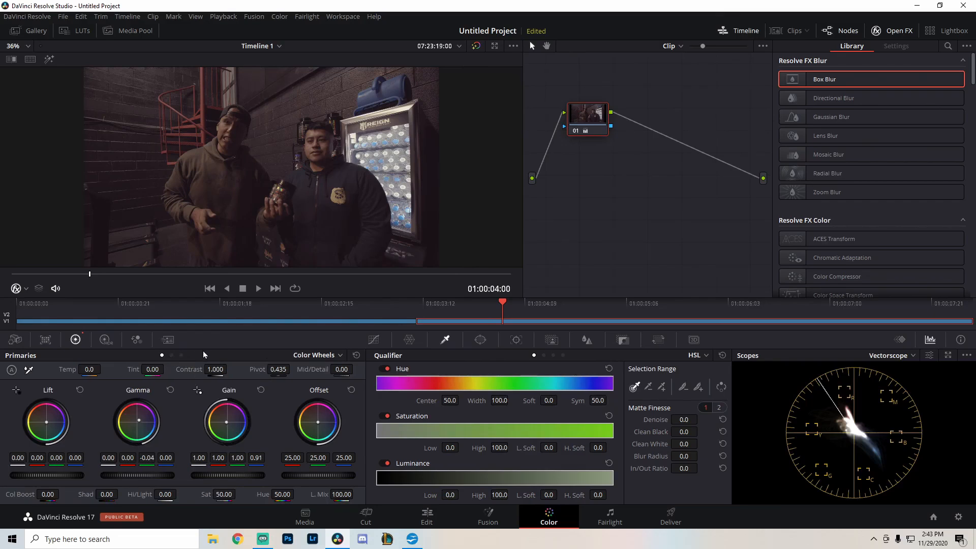
pyautogui.click(181, 354)
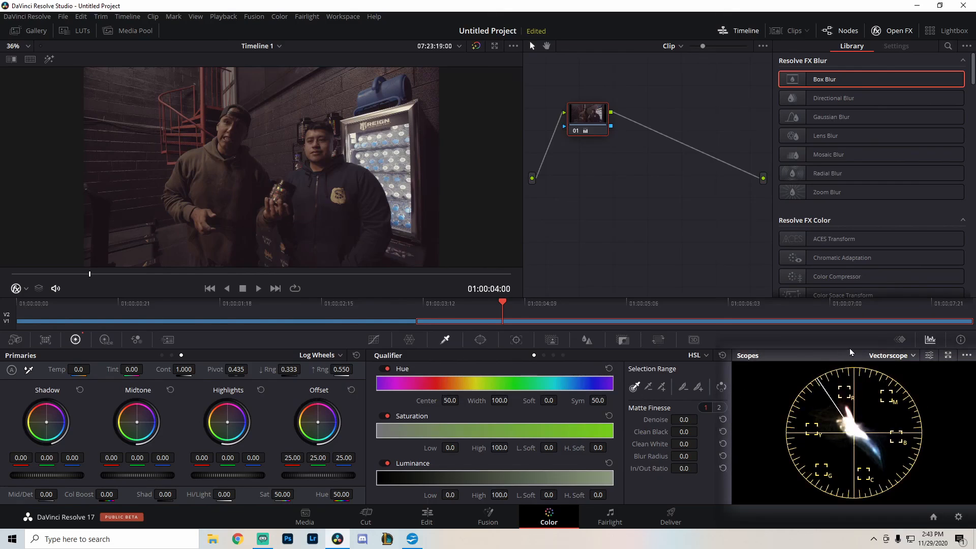
# Switch the scope to Waveform and open it in a floating window placed beside the Primaries controls.
pyautogui.click(897, 356)
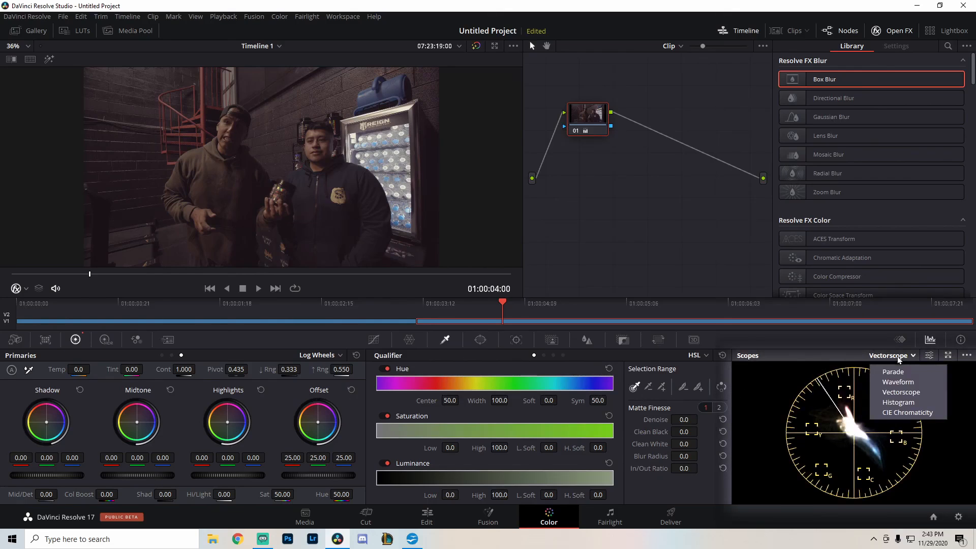
pyautogui.click(901, 382)
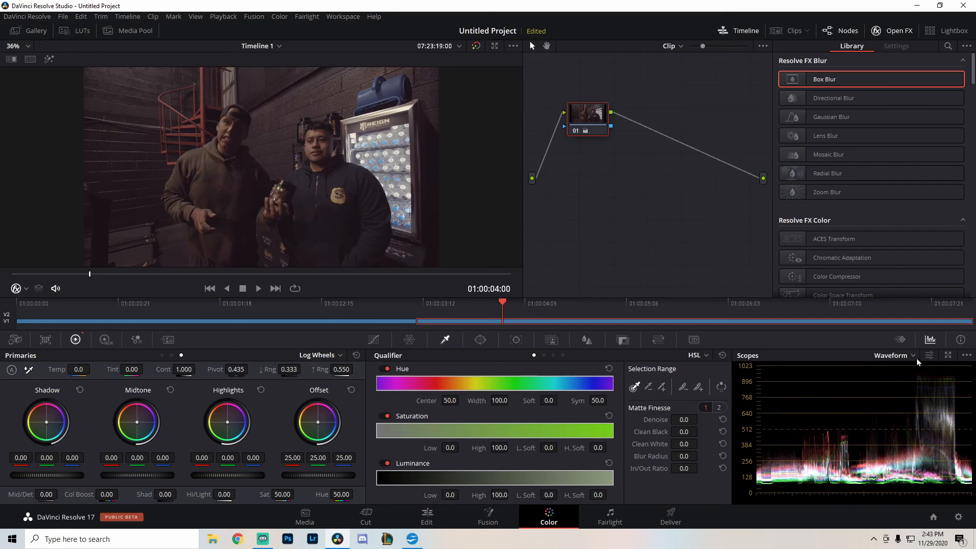
pyautogui.click(948, 355)
pyautogui.moveTo(635, 292); pyautogui.dragTo(565, 253)
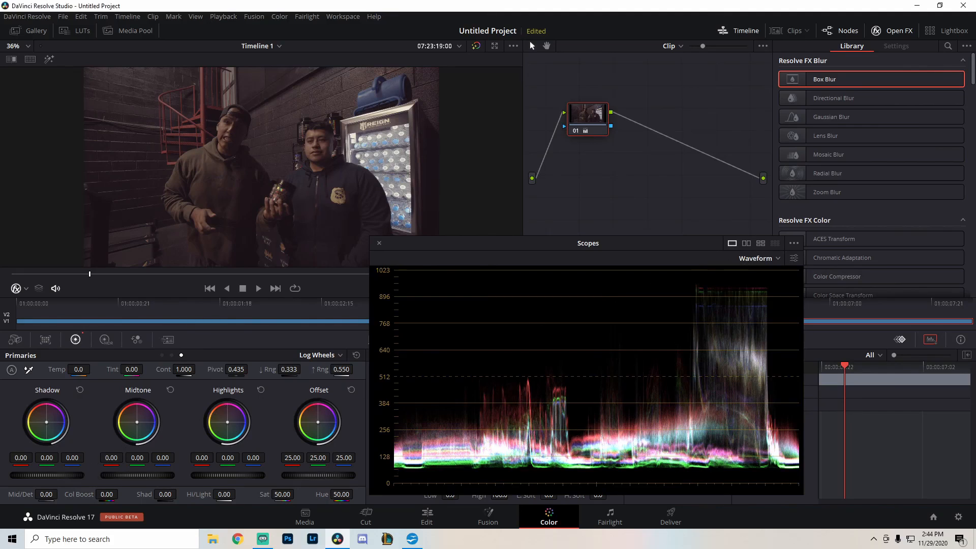
# Set the Log Wheels shadows to -0.01 and the Color Wheels lift to -0.02 while watching the waveform.
pyautogui.moveTo(46, 475)
pyautogui.mouseDown()
pyautogui.moveTo(30, 475)
pyautogui.moveTo(42, 475)
pyautogui.mouseUp()
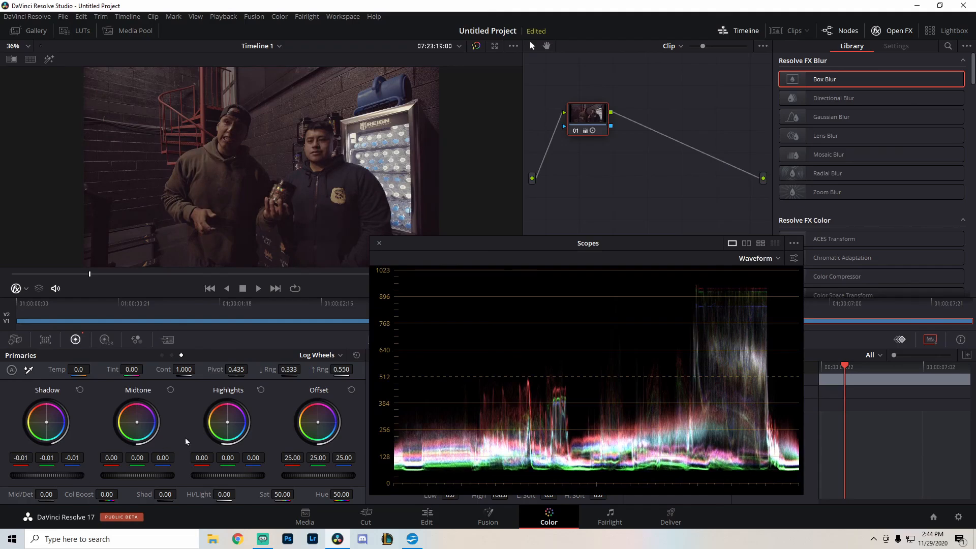
pyautogui.click(161, 356)
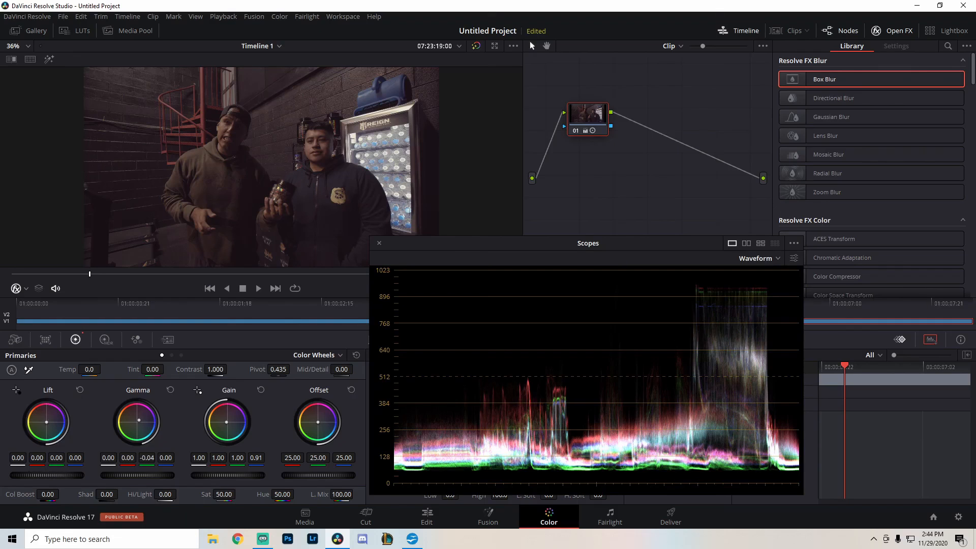
pyautogui.moveTo(46, 475)
pyautogui.mouseDown()
pyautogui.moveTo(34, 475)
pyautogui.moveTo(43, 475)
pyautogui.mouseUp()
pyautogui.moveTo(47, 476)
pyautogui.mouseDown()
pyautogui.moveTo(30, 475)
pyautogui.moveTo(42, 475)
pyautogui.mouseUp()
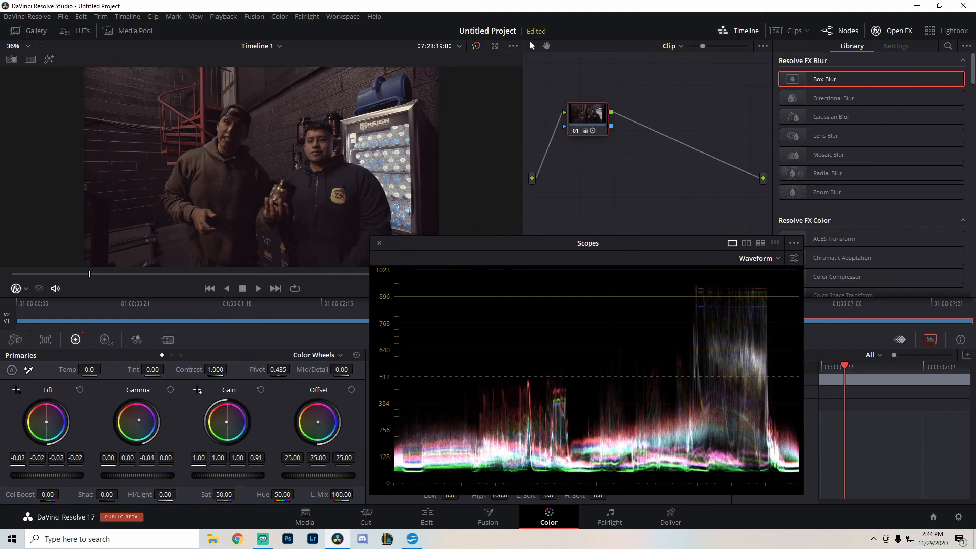
# Return to Log Wheels, try the shadows control, and raise the highlights to 0.05.
pyautogui.click(181, 355)
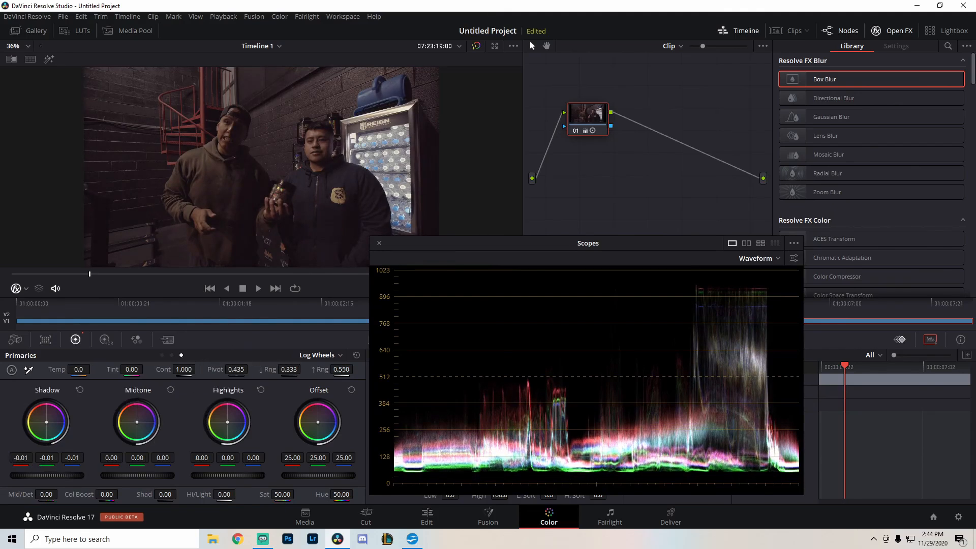
pyautogui.moveTo(44, 475); pyautogui.dragTo(80, 476)
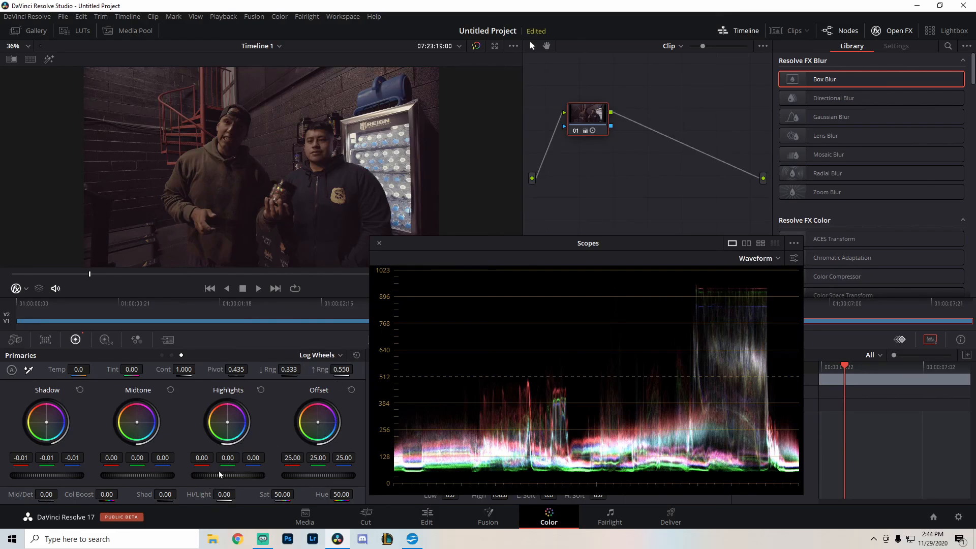
pyautogui.moveTo(228, 475); pyautogui.dragTo(234, 475)
pyautogui.moveTo(231, 477)
pyautogui.mouseDown()
pyautogui.moveTo(200, 477)
pyautogui.moveTo(231, 477)
pyautogui.mouseUp()
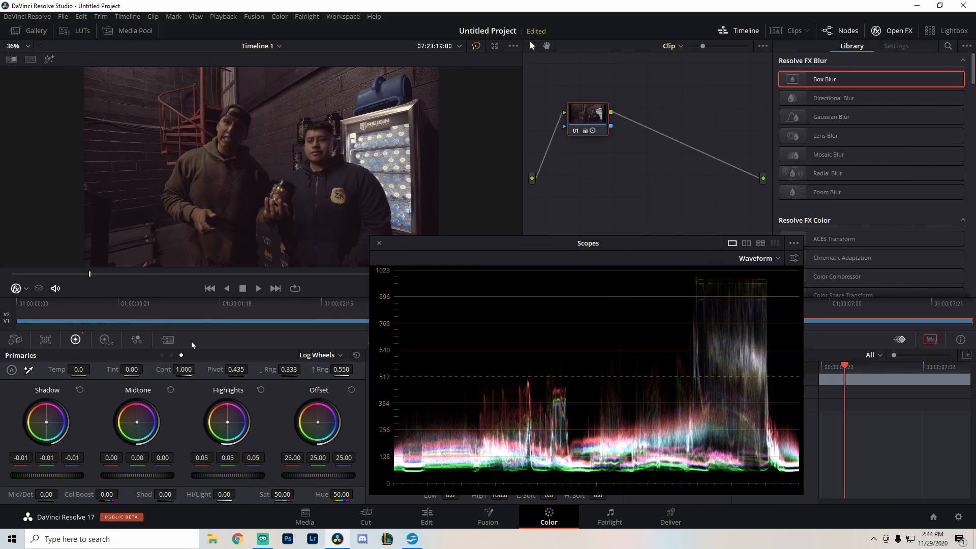
# Lower the Color Wheels master gain to 0.97, switch back to Log Wheels and close the floating scopes window.
pyautogui.click(161, 355)
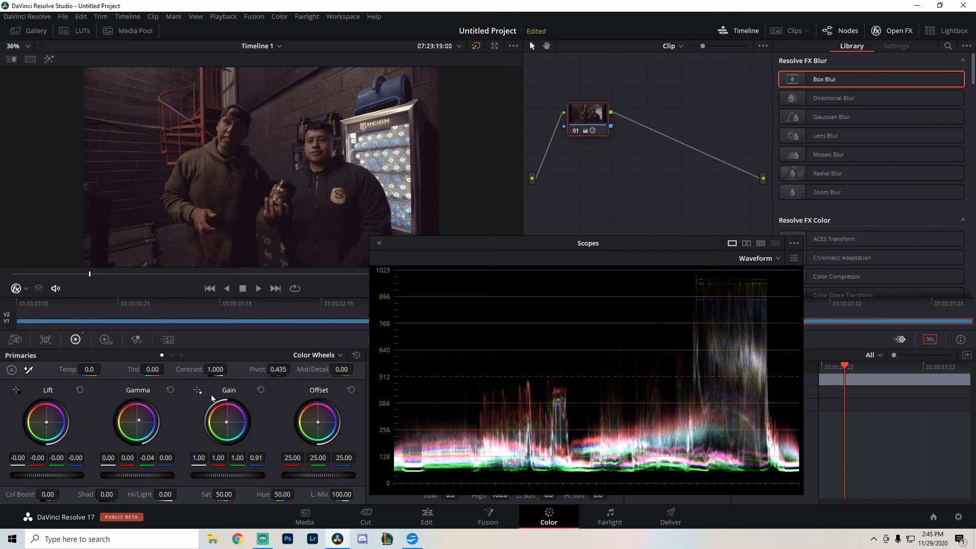
pyautogui.moveTo(227, 475)
pyautogui.mouseDown()
pyautogui.moveTo(213, 475)
pyautogui.moveTo(226, 475)
pyautogui.mouseUp()
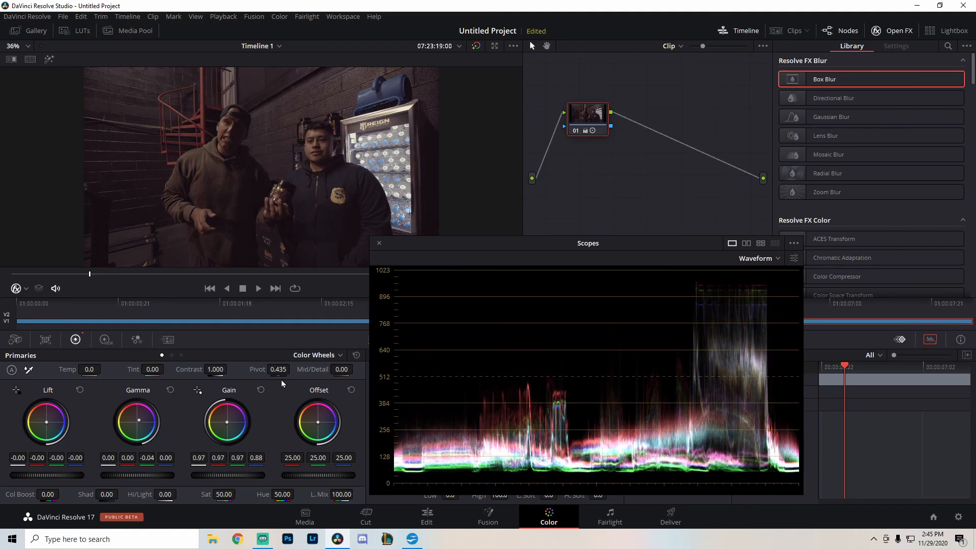
pyautogui.click(182, 354)
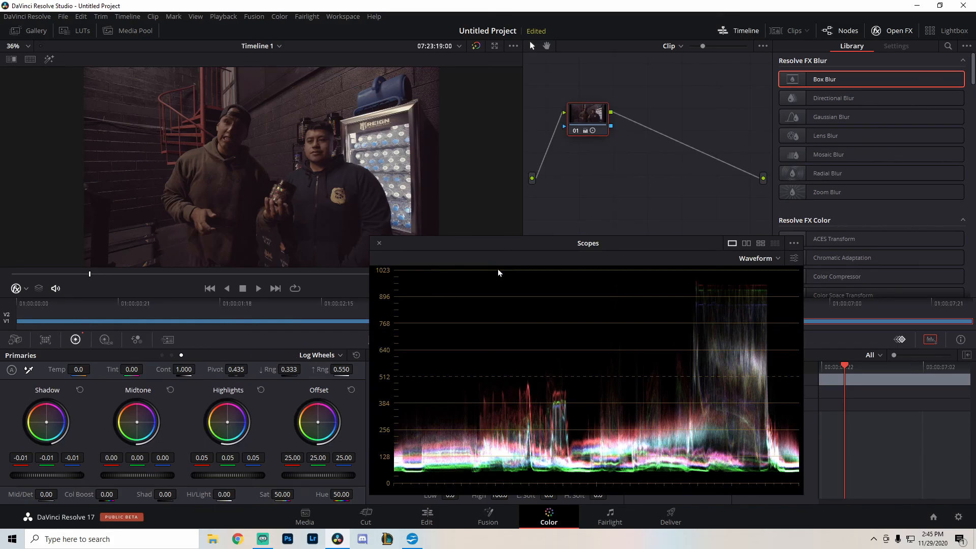
pyautogui.moveTo(626, 239); pyautogui.dragTo(720, 257)
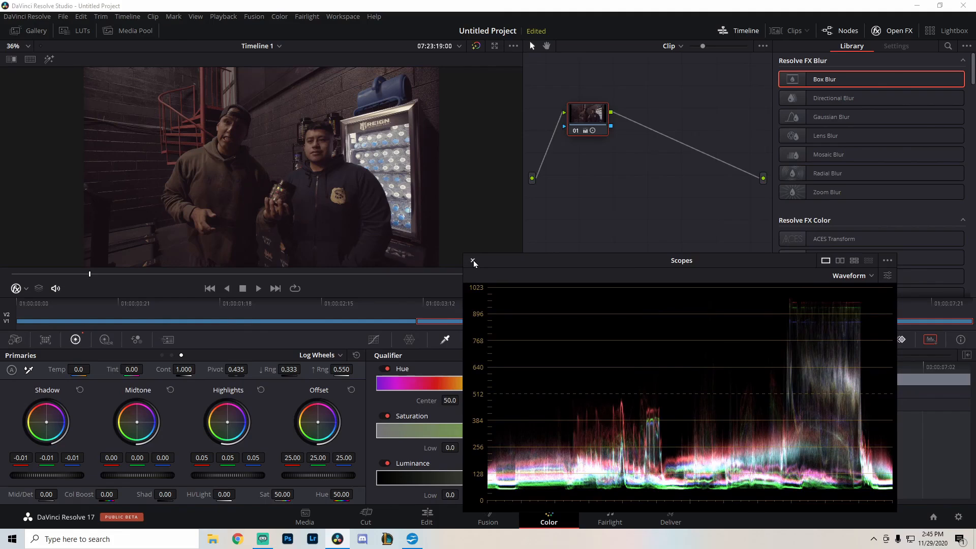
pyautogui.click(472, 260)
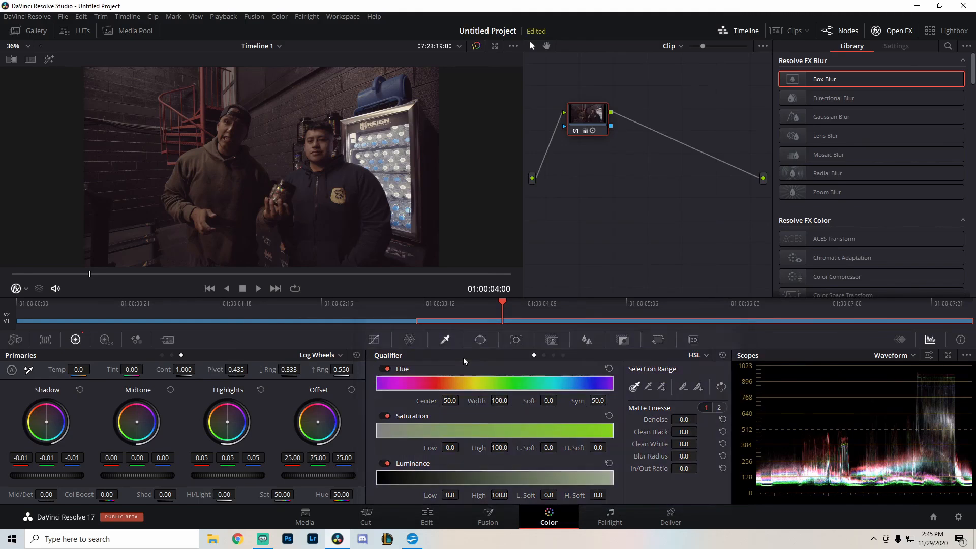
# Look through the curve modes Custom, Hue Vs Hue, Hue Vs Lum and Lum Vs Sat.
pyautogui.click(374, 340)
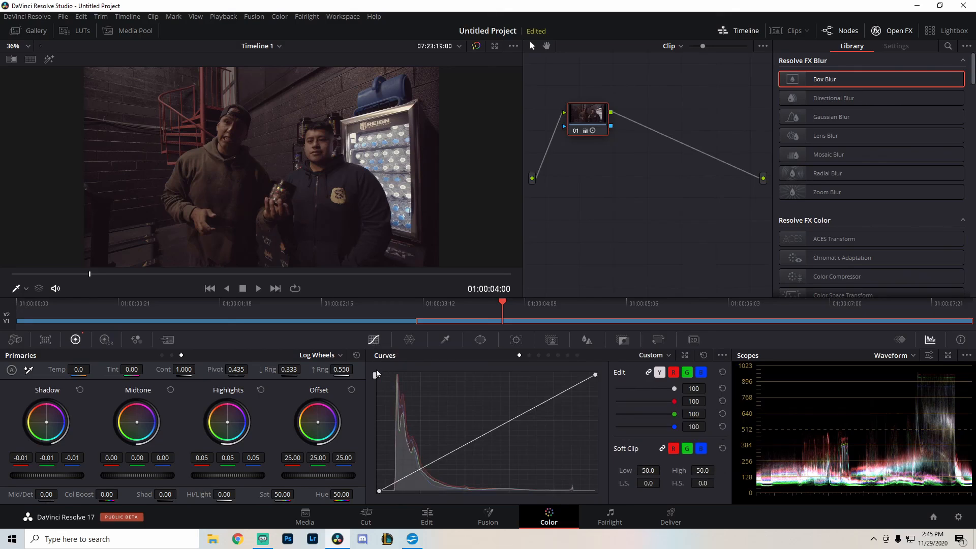
pyautogui.click(529, 356)
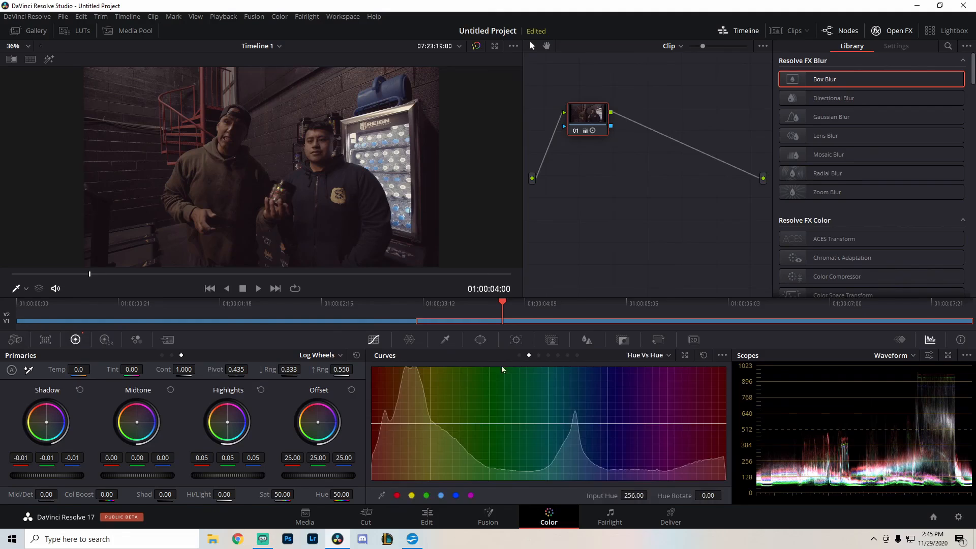
pyautogui.click(539, 355)
pyautogui.click(549, 355)
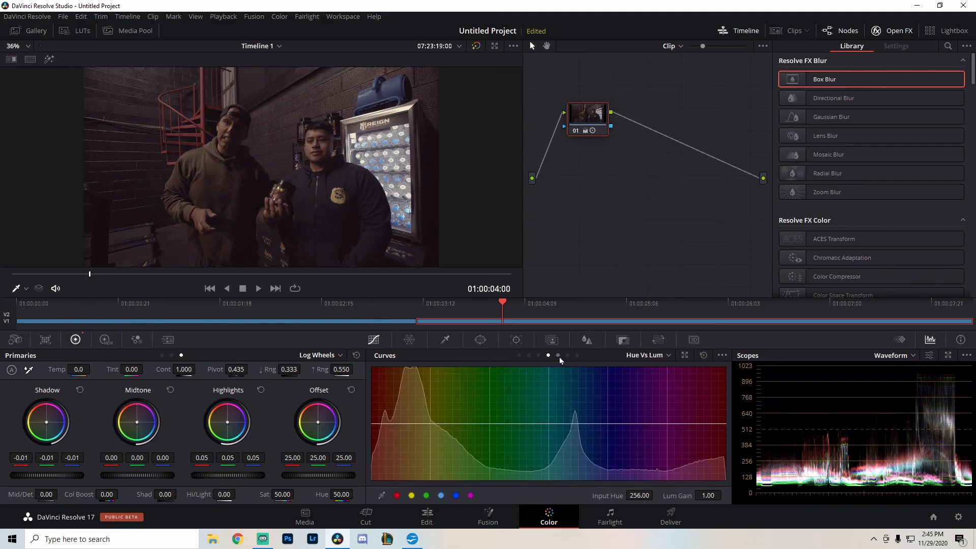
pyautogui.click(557, 355)
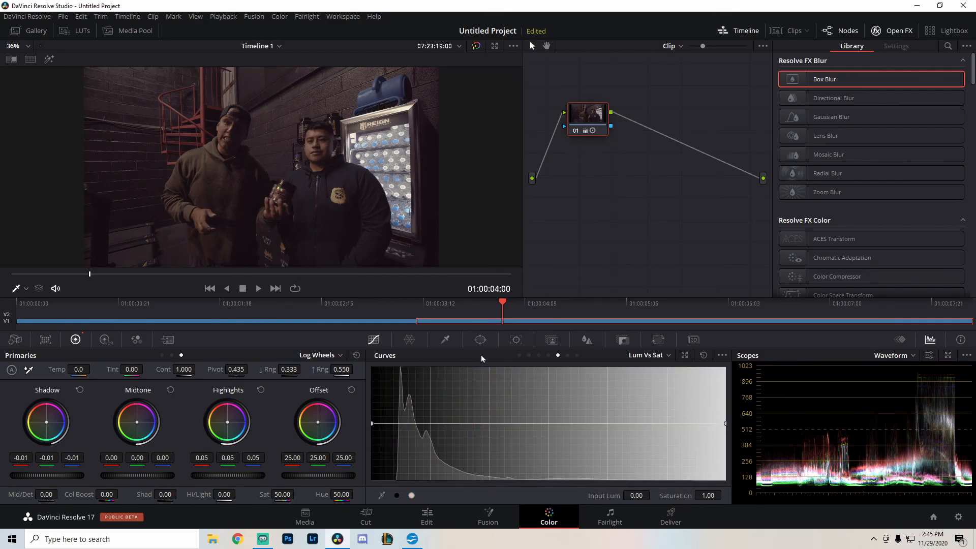
# Use the Color Warper to shift the hue and saturation of colors sampled from the wall and the hand.
pyautogui.click(409, 339)
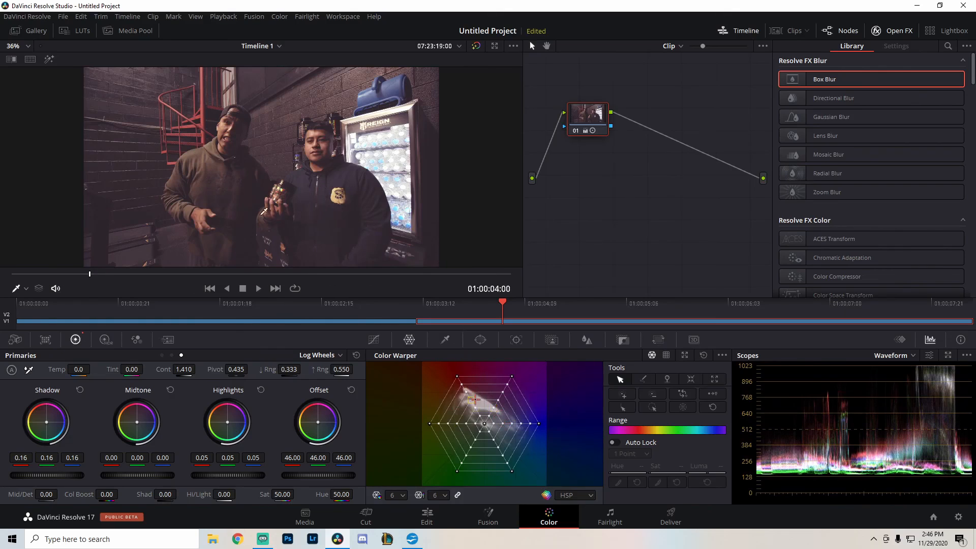
pyautogui.click(201, 155)
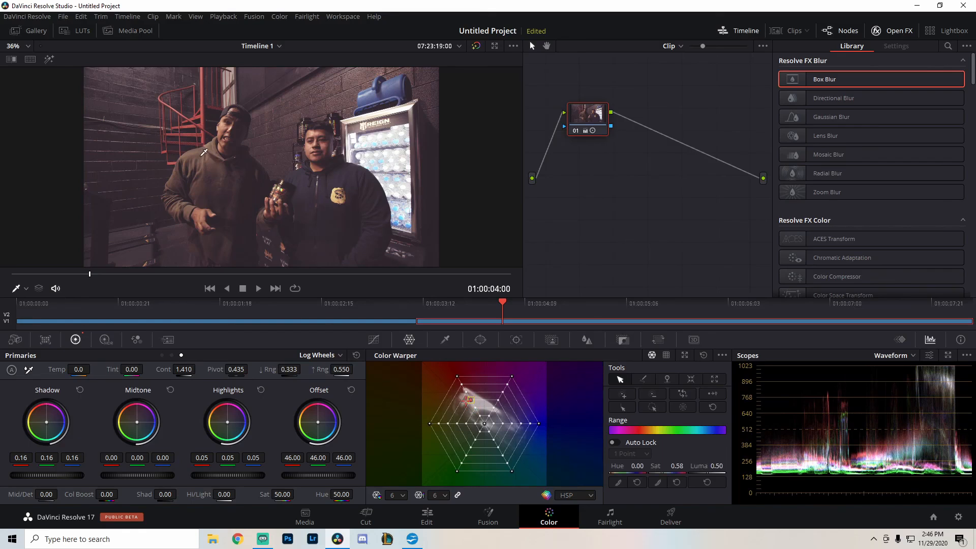
pyautogui.moveTo(203, 152); pyautogui.dragTo(269, 253)
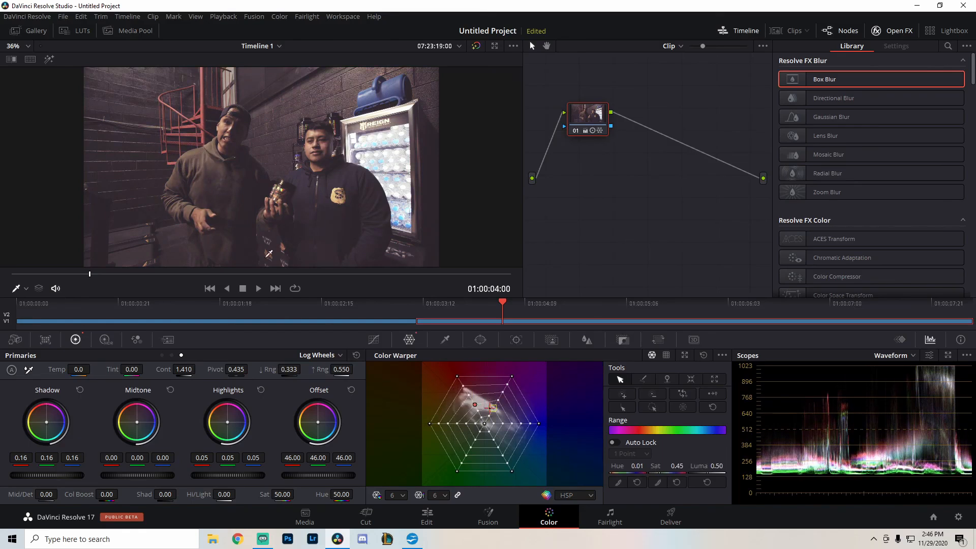
pyautogui.moveTo(214, 213)
pyautogui.mouseDown()
pyautogui.moveTo(200, 189)
pyautogui.moveTo(207, 183)
pyautogui.moveTo(165, 197)
pyautogui.moveTo(215, 221)
pyautogui.mouseUp()
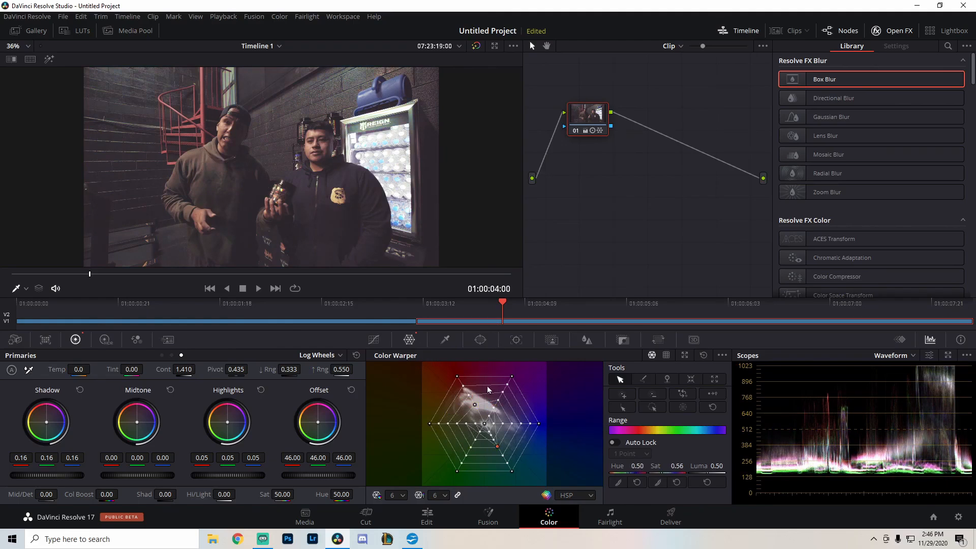
# Qualify the skin tone by sampling the face of the man in the brown hoodie, and highlight the selection in the viewer.
pyautogui.click(444, 342)
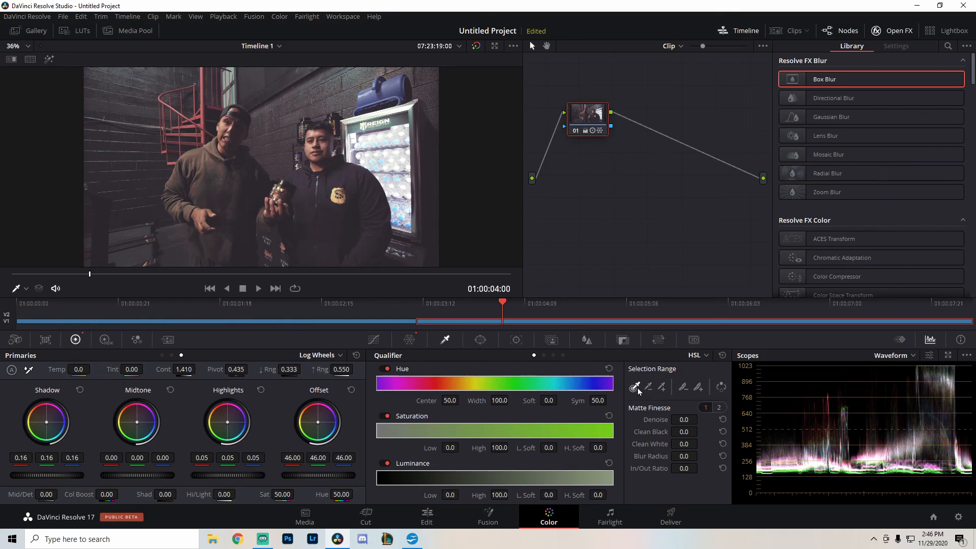
pyautogui.click(226, 125)
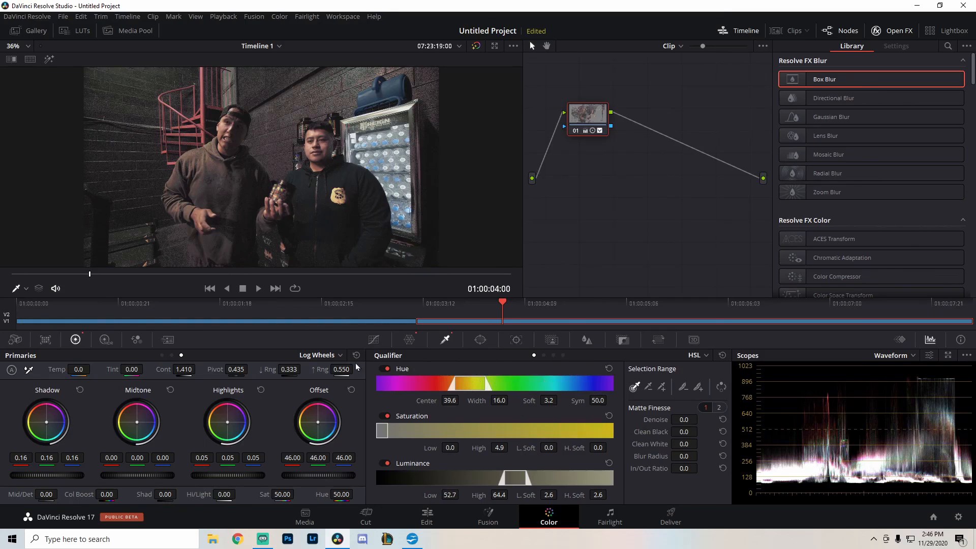
pyautogui.click(50, 59)
pyautogui.click(49, 60)
pyautogui.click(50, 60)
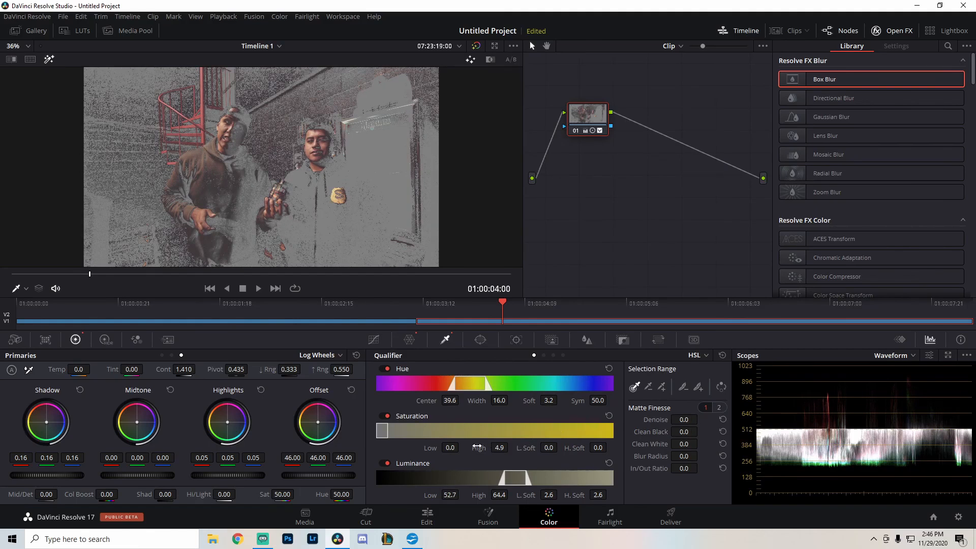
# Widen the qualifier's hue width to 21.2, turn the highlight off and slightly extend the saturation range.
pyautogui.moveTo(452, 388); pyautogui.dragTo(446, 389)
pyautogui.click(46, 60)
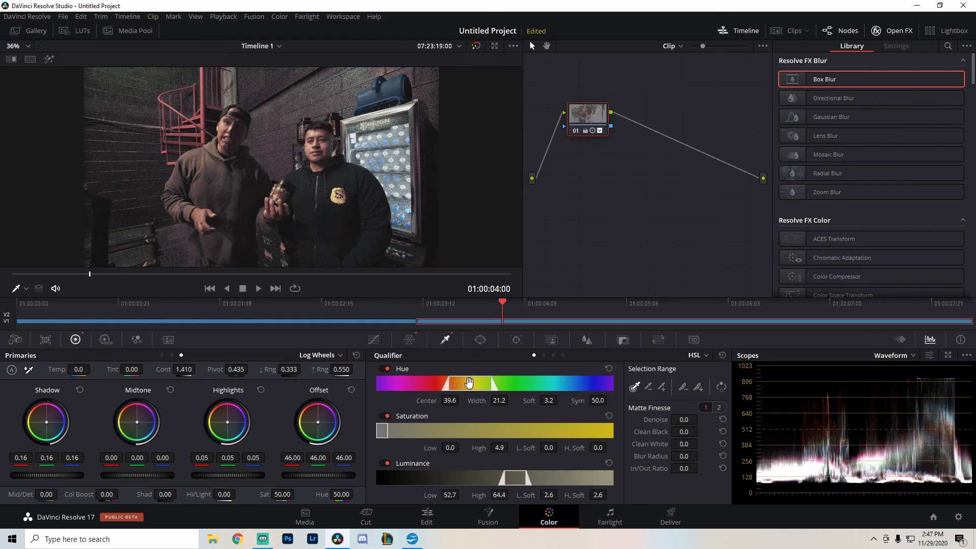
pyautogui.moveTo(384, 433); pyautogui.dragTo(394, 434)
# Add a circular power window fitted around the face of the man in the brown hoodie and track it forward through the clip.
pyautogui.click(479, 340)
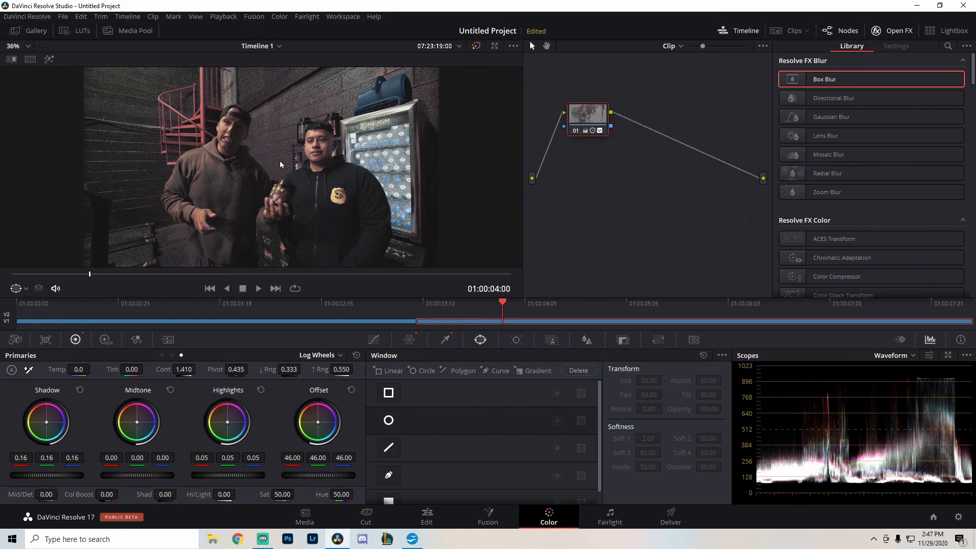
pyautogui.click(516, 339)
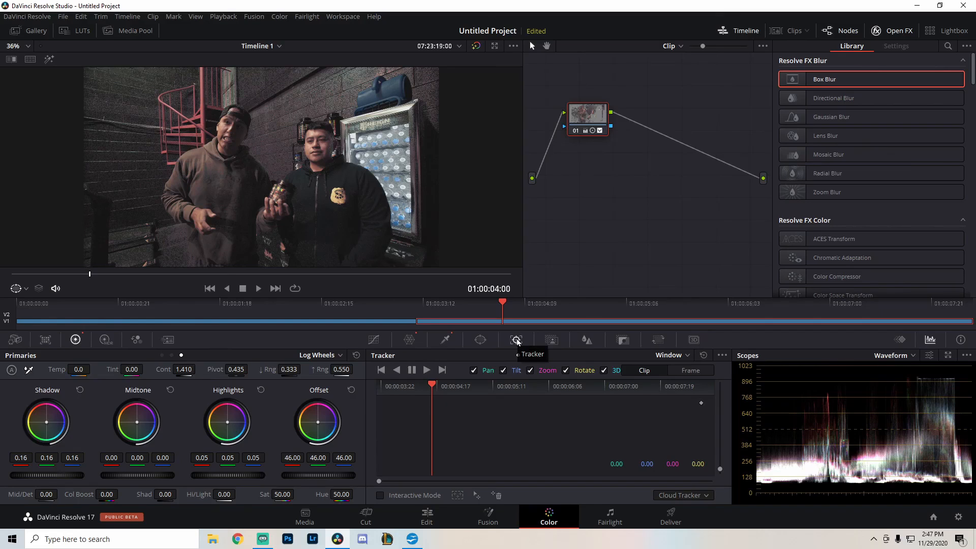
pyautogui.click(481, 339)
pyautogui.click(388, 420)
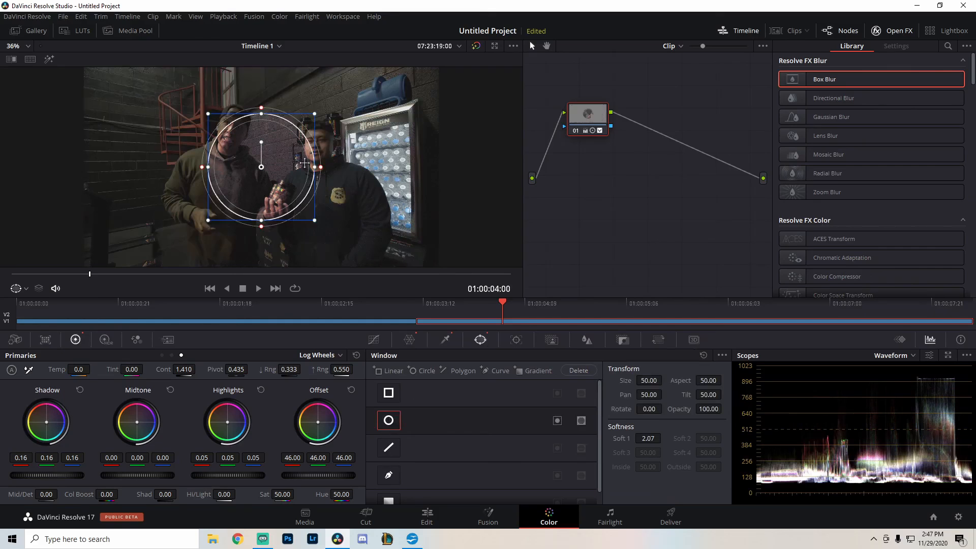
pyautogui.moveTo(232, 151); pyautogui.dragTo(228, 138)
pyautogui.moveTo(280, 191); pyautogui.dragTo(237, 133)
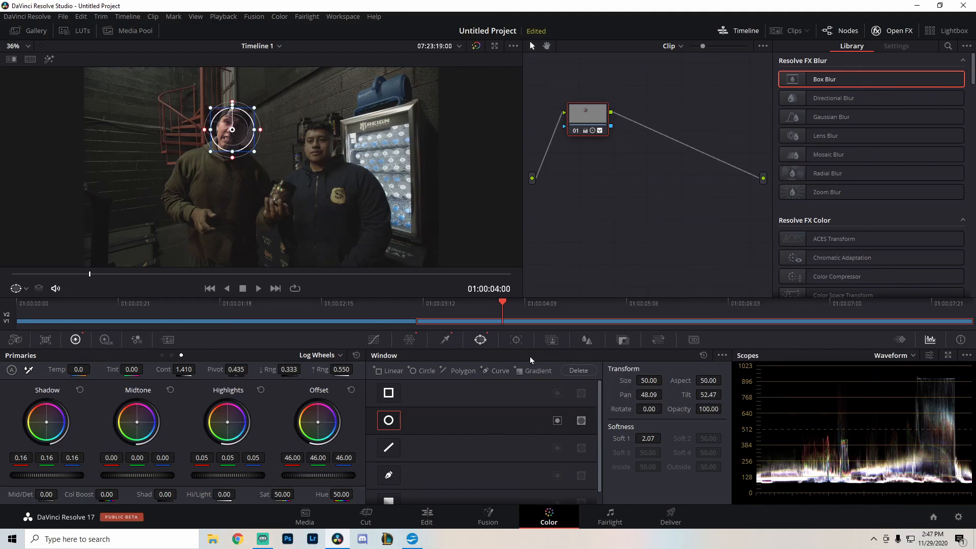
pyautogui.click(517, 342)
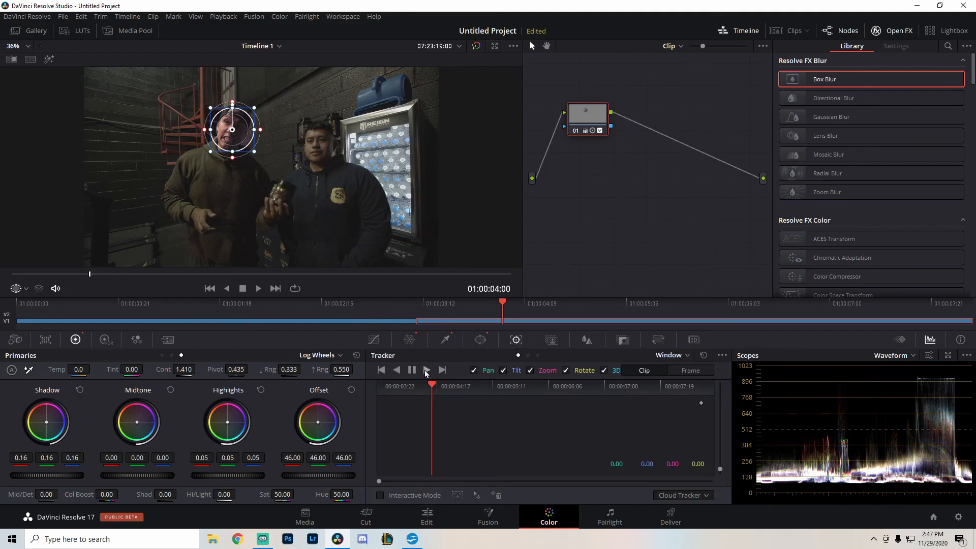
pyautogui.click(426, 370)
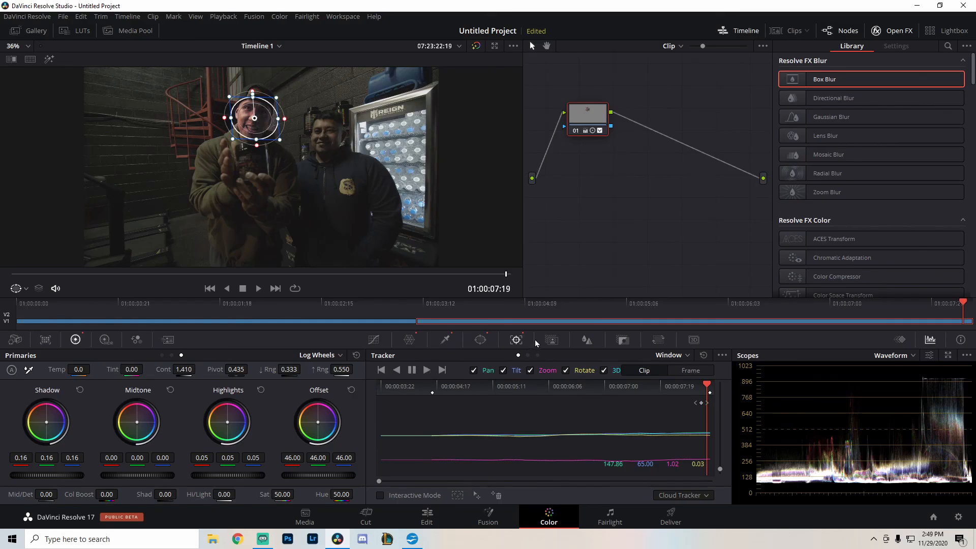
# Open the Magic Mask controls in Person mode, checking them against the circular window's settings.
pyautogui.click(553, 341)
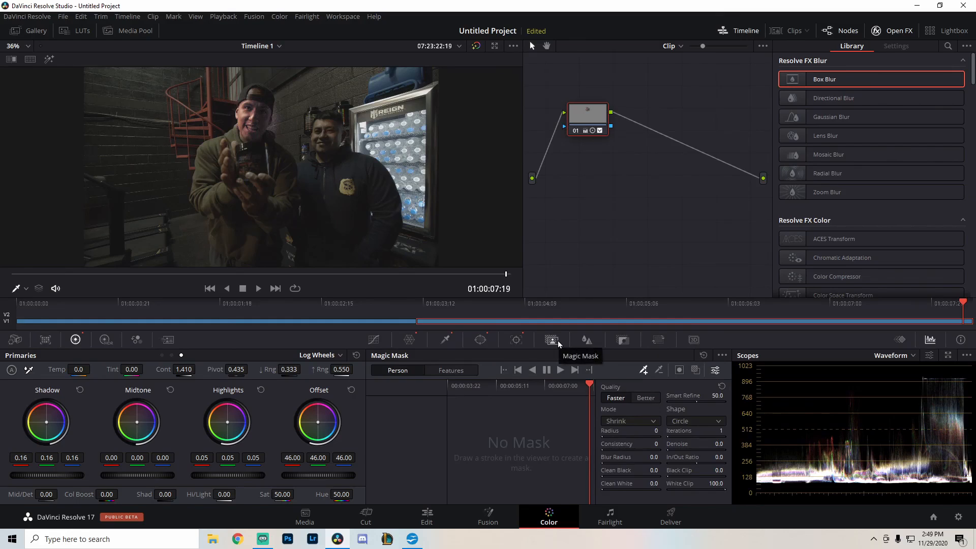
pyautogui.click(480, 339)
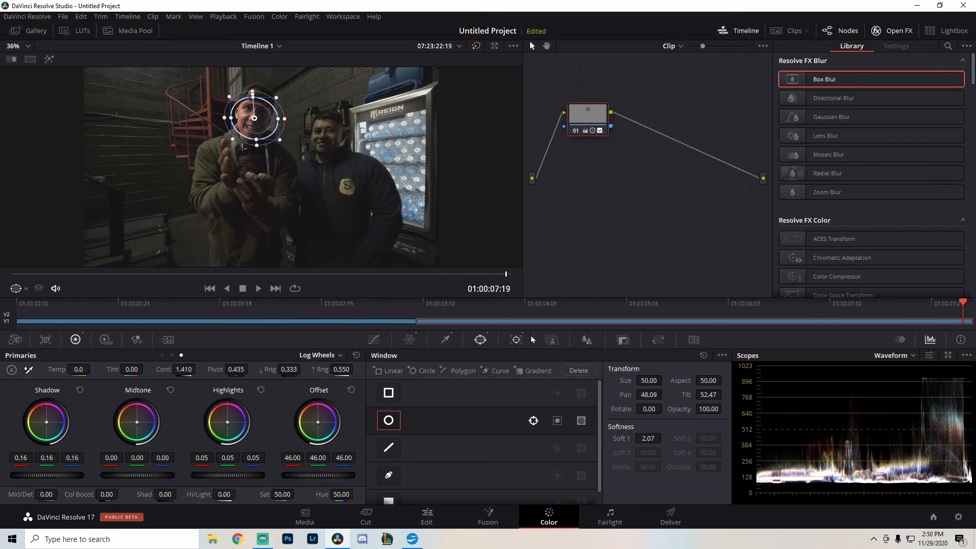
pyautogui.click(550, 343)
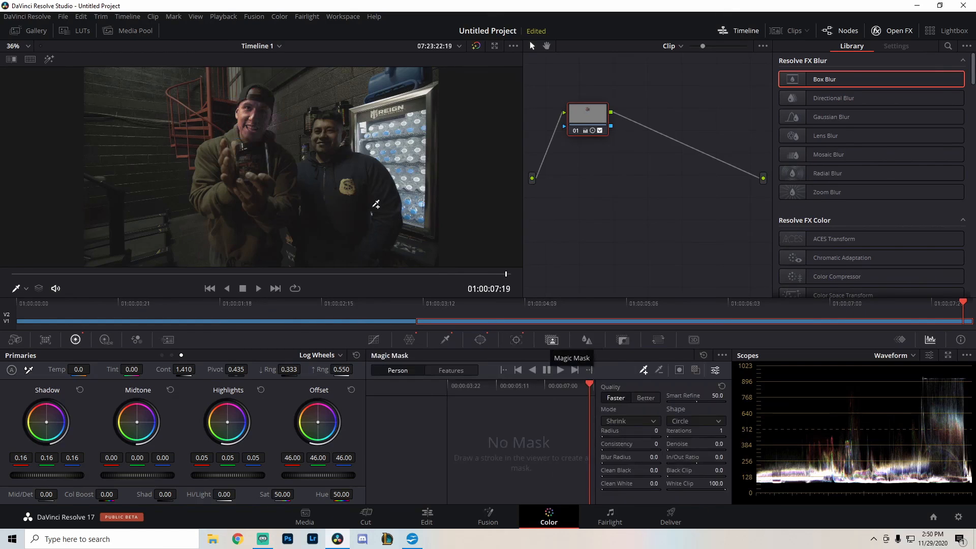
# Draw a Magic Mask person stroke across the chest of the man in the navy jacket, and view the Blur and Key controls.
pyautogui.moveTo(329, 166); pyautogui.dragTo(348, 202)
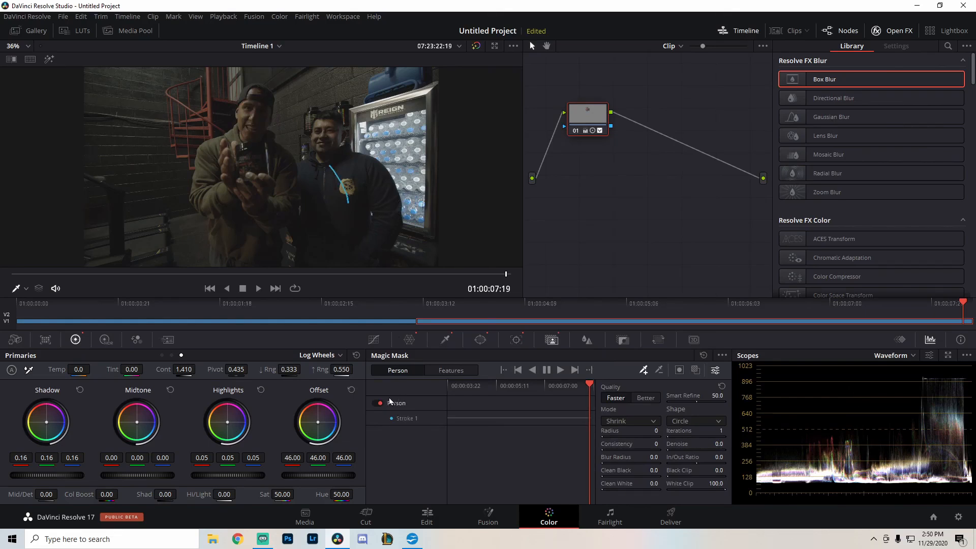
pyautogui.click(516, 339)
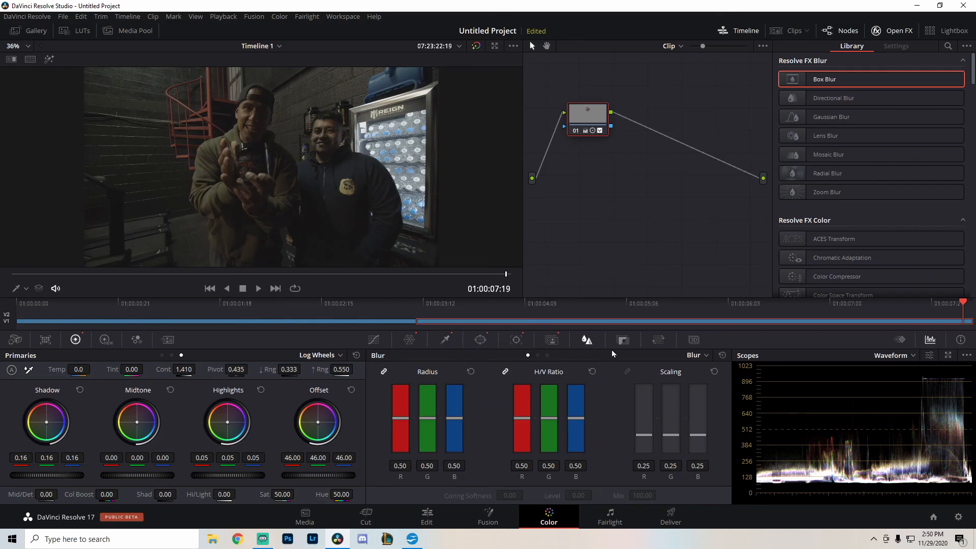
pyautogui.click(623, 339)
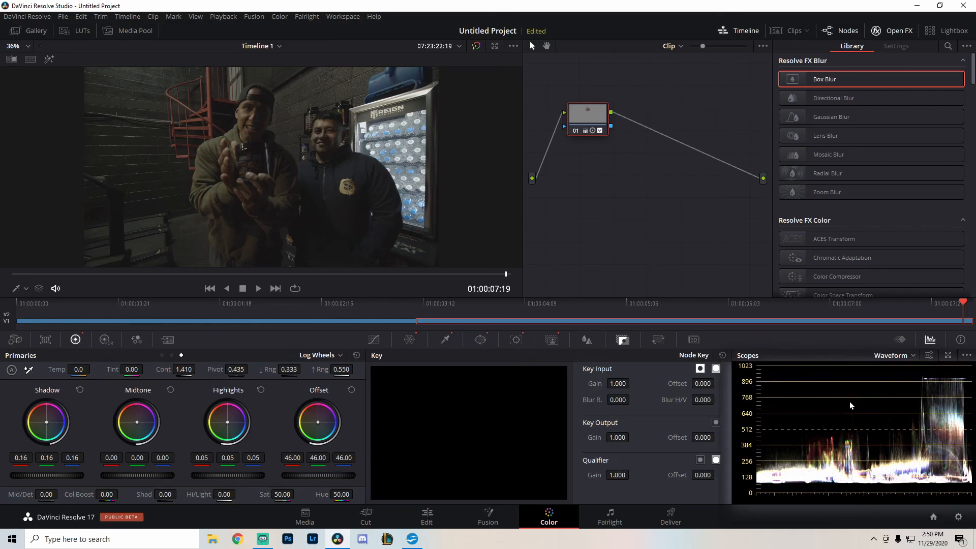
# Switch the scopes display to Parade, back to Waveform, and finally to CIE Chromaticity.
pyautogui.click(901, 356)
pyautogui.click(900, 375)
pyautogui.click(900, 357)
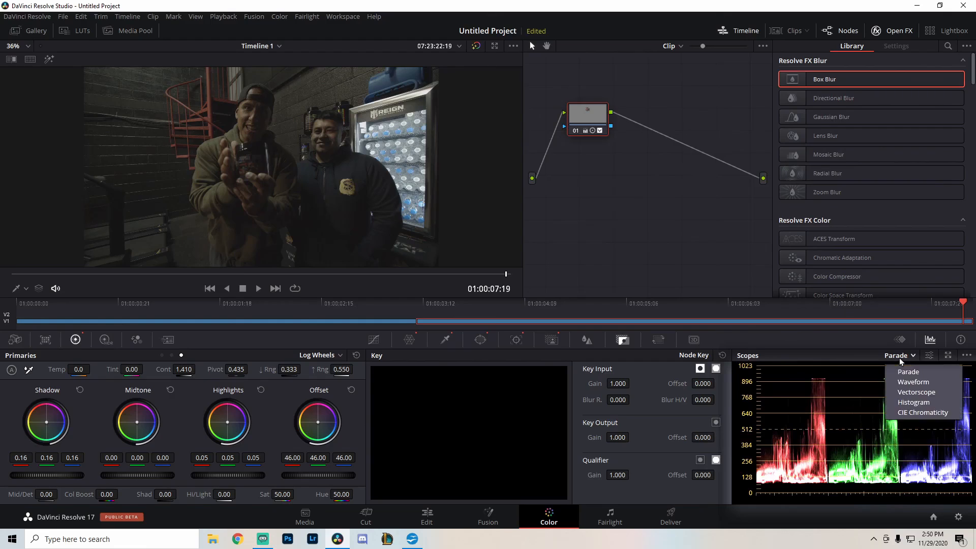
pyautogui.click(860, 375)
pyautogui.click(904, 356)
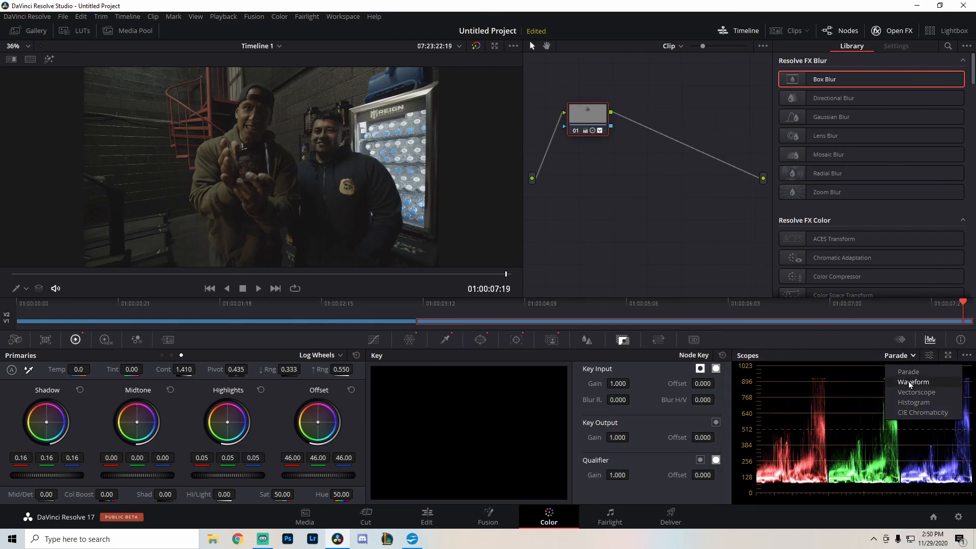
pyautogui.click(913, 382)
pyautogui.click(897, 355)
pyautogui.click(922, 412)
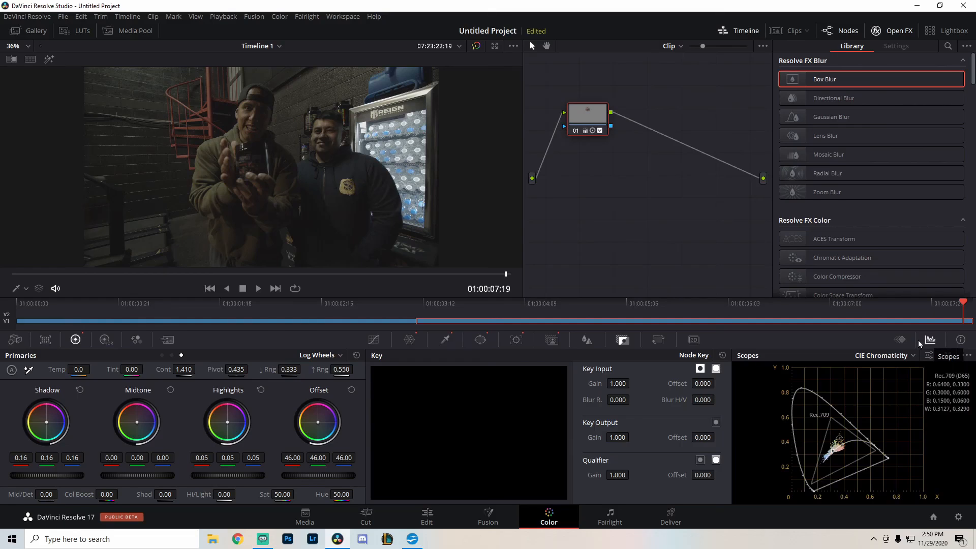
# Show the Keyframes editor, go to 01:00:05:01 and recenter the circular window on the face of the man in the brown hoodie.
pyautogui.click(900, 340)
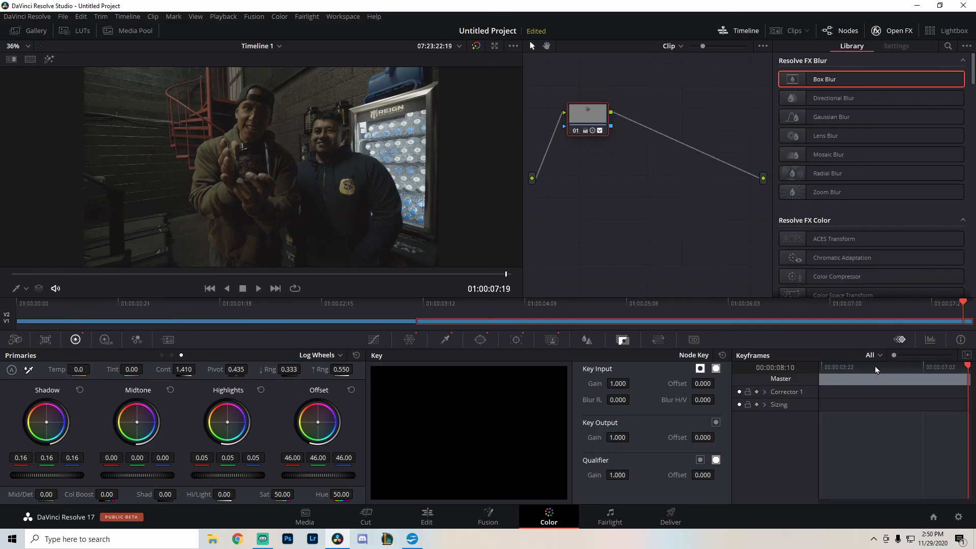
pyautogui.moveTo(878, 366)
pyautogui.mouseDown()
pyautogui.moveTo(840, 368)
pyautogui.moveTo(890, 369)
pyautogui.moveTo(880, 379)
pyautogui.mouseUp()
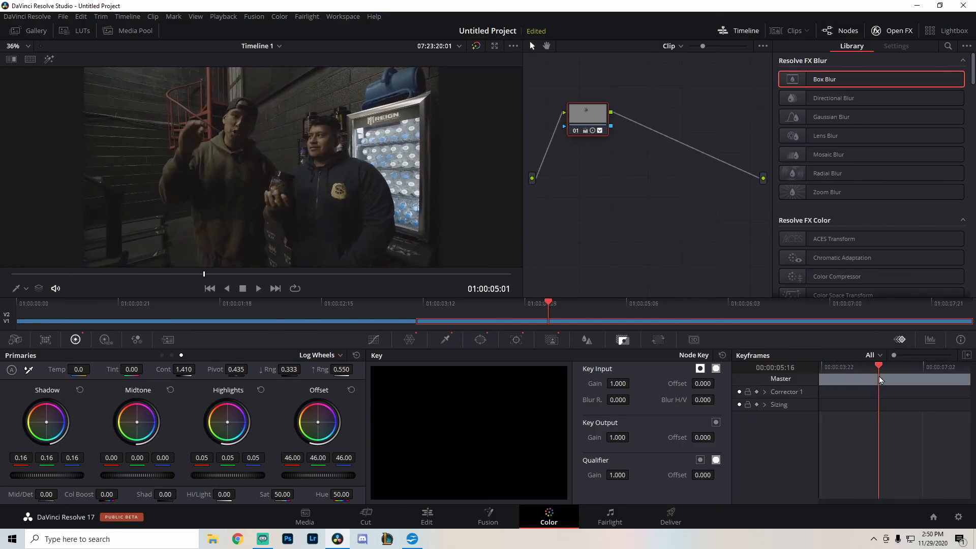
pyautogui.click(474, 340)
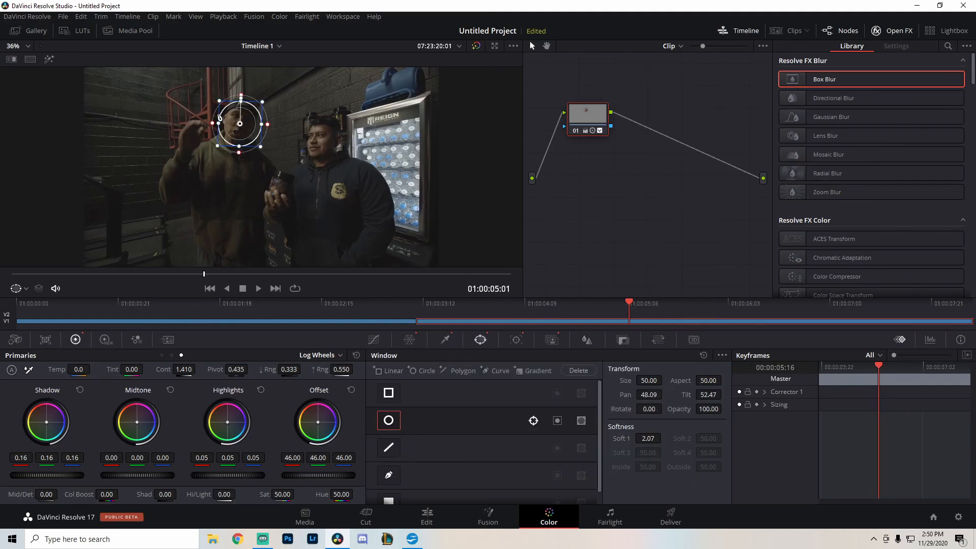
pyautogui.moveTo(238, 123); pyautogui.dragTo(233, 126)
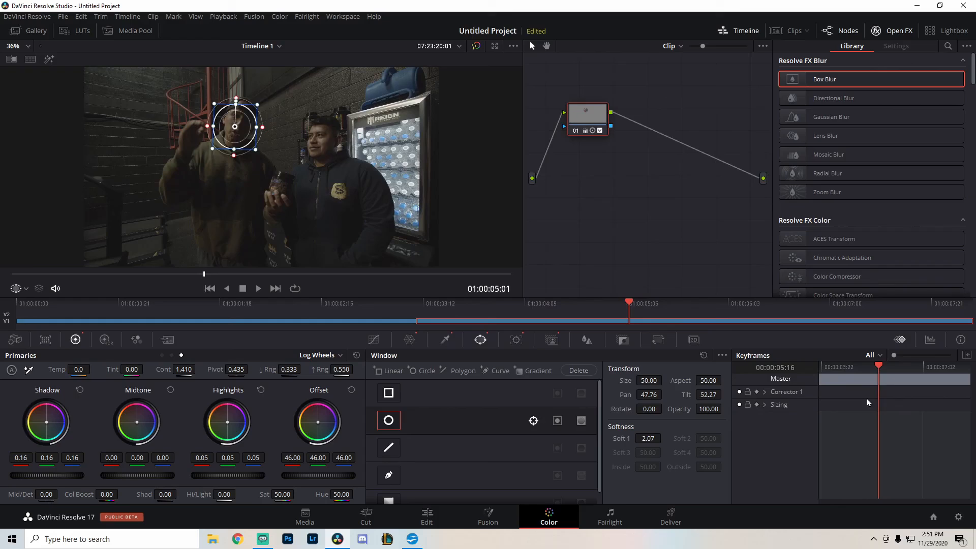
# Enable automatic keyframing for Corrector 1 and keyframe the circular window at three different positions along the clip.
pyautogui.click(756, 392)
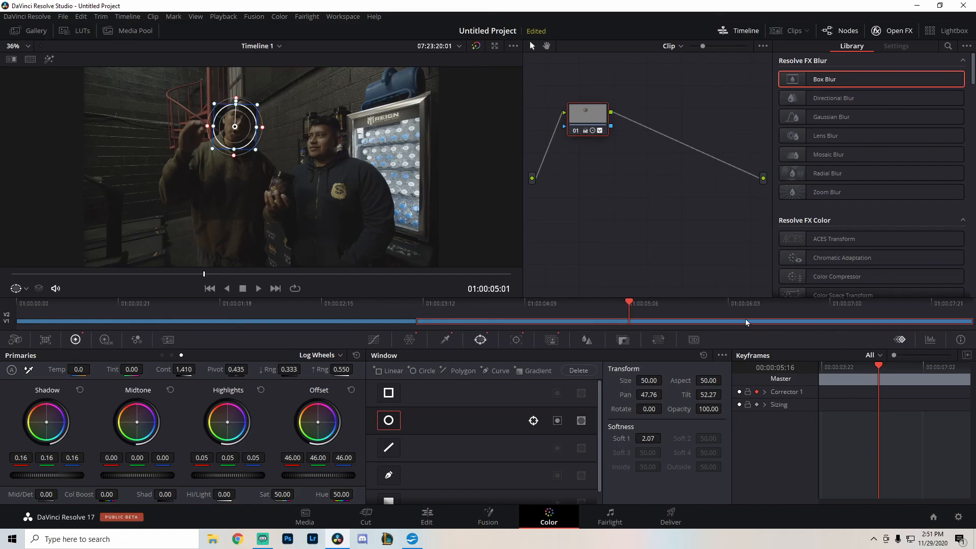
pyautogui.moveTo(235, 127); pyautogui.dragTo(236, 123)
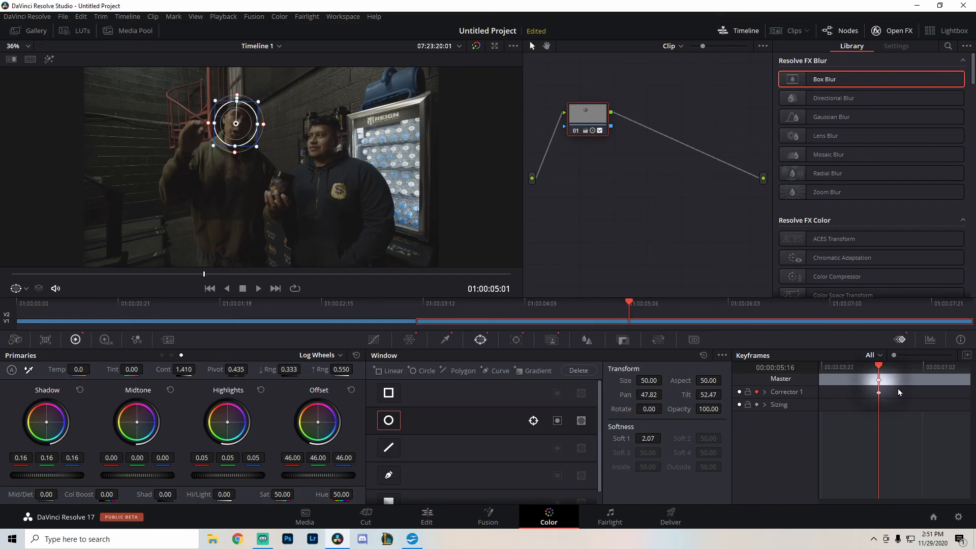
pyautogui.moveTo(884, 380); pyautogui.dragTo(904, 376)
pyautogui.moveTo(240, 125); pyautogui.dragTo(220, 162)
pyautogui.click(925, 366)
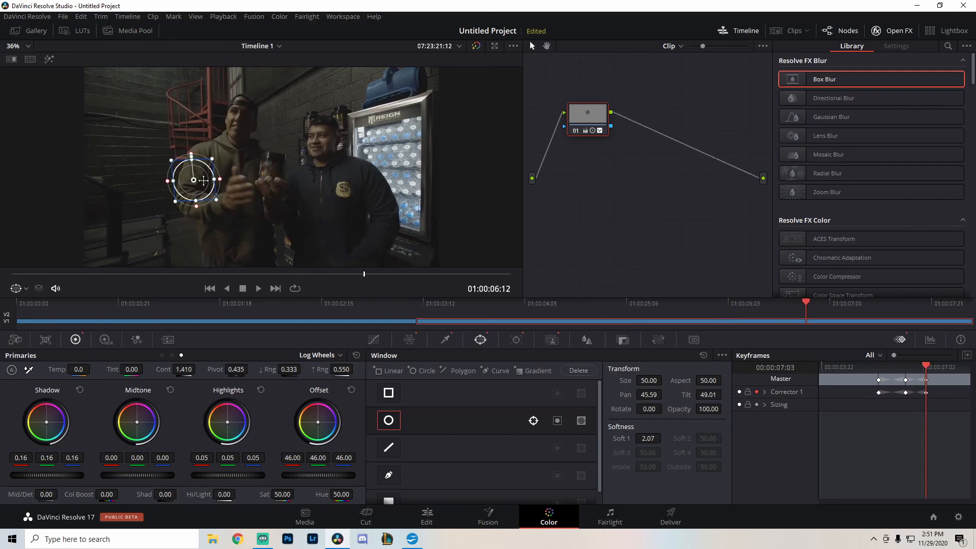
# Scrub forward to 01:00:07:07 to review the window's keyframed movement, and bring the scopes back.
pyautogui.click(938, 366)
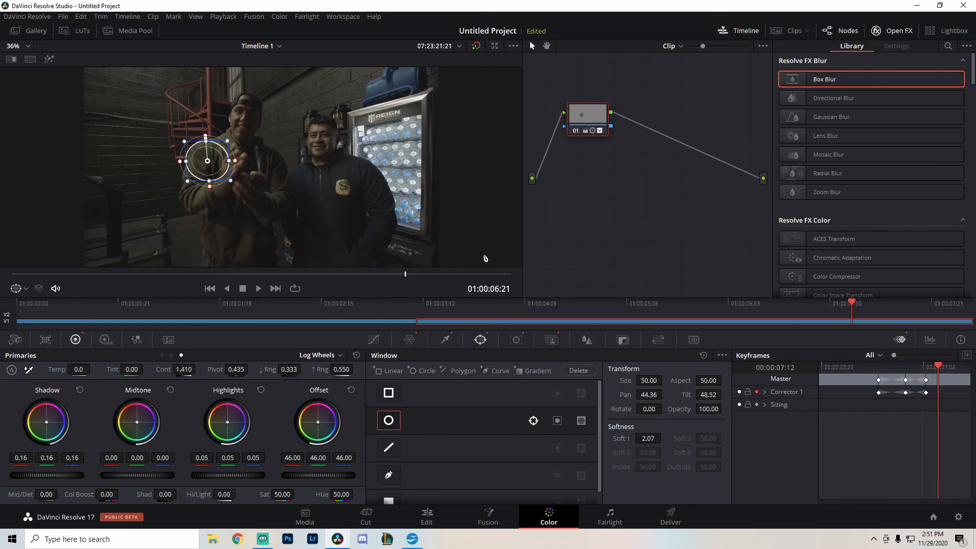
pyautogui.click(847, 305)
pyautogui.moveTo(847, 308); pyautogui.dragTo(910, 323)
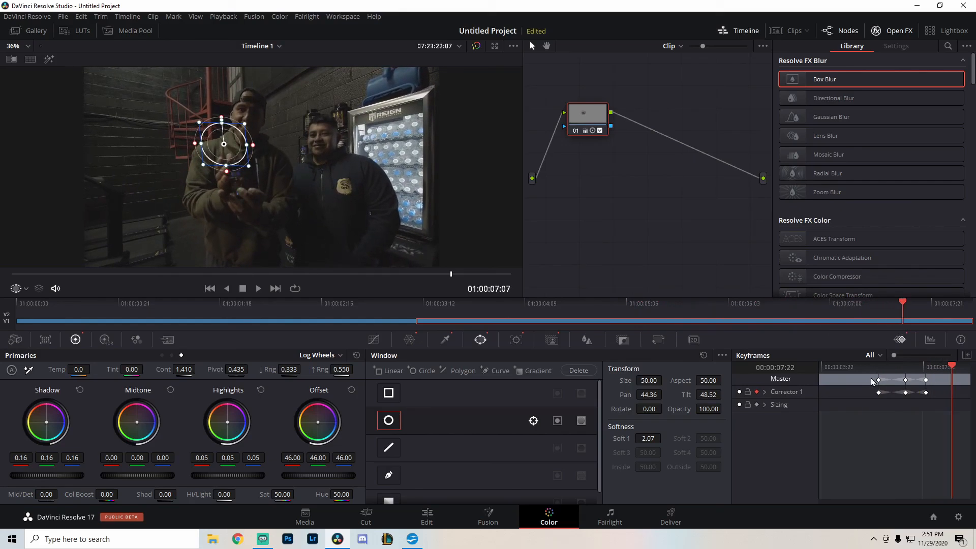
pyautogui.click(931, 342)
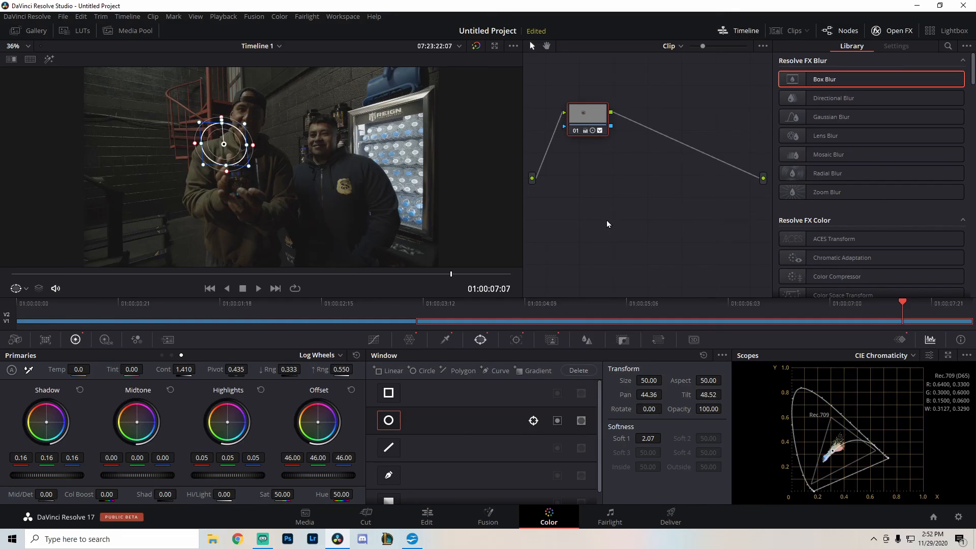
# Open the Fairlight page, browse its audio effects and select both audio clips, checking them against the Edit page timeline.
pyautogui.click(624, 520)
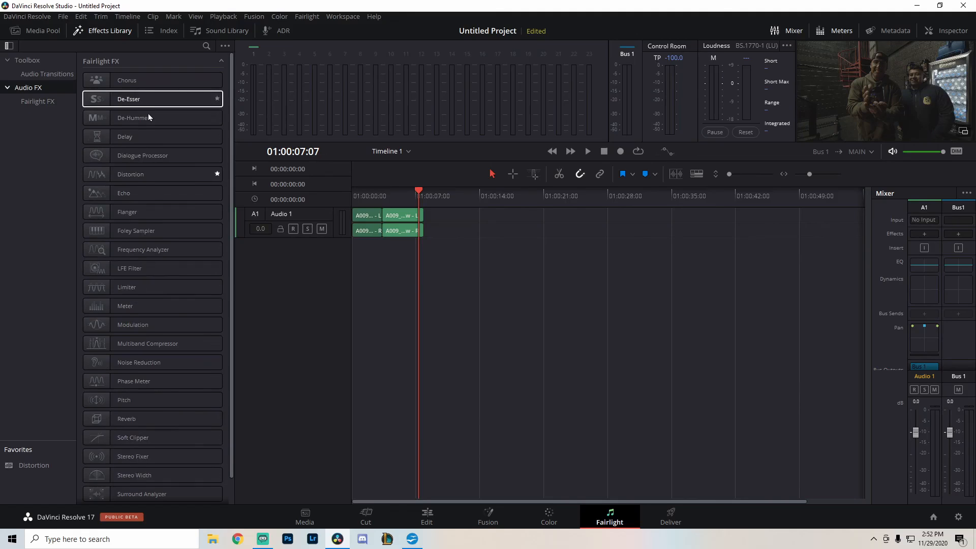
pyautogui.scroll(-1, 148, 117)
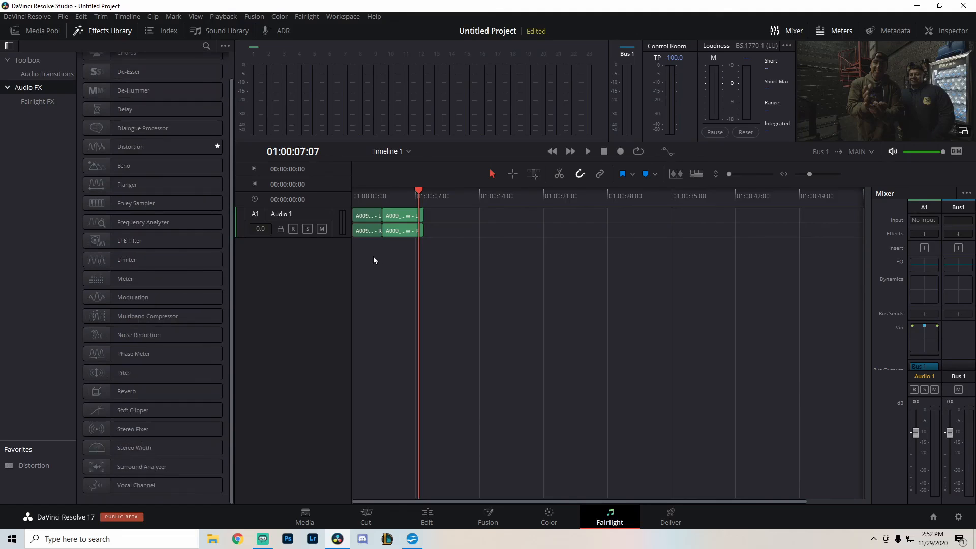
pyautogui.moveTo(373, 259); pyautogui.dragTo(451, 224)
pyautogui.click(427, 516)
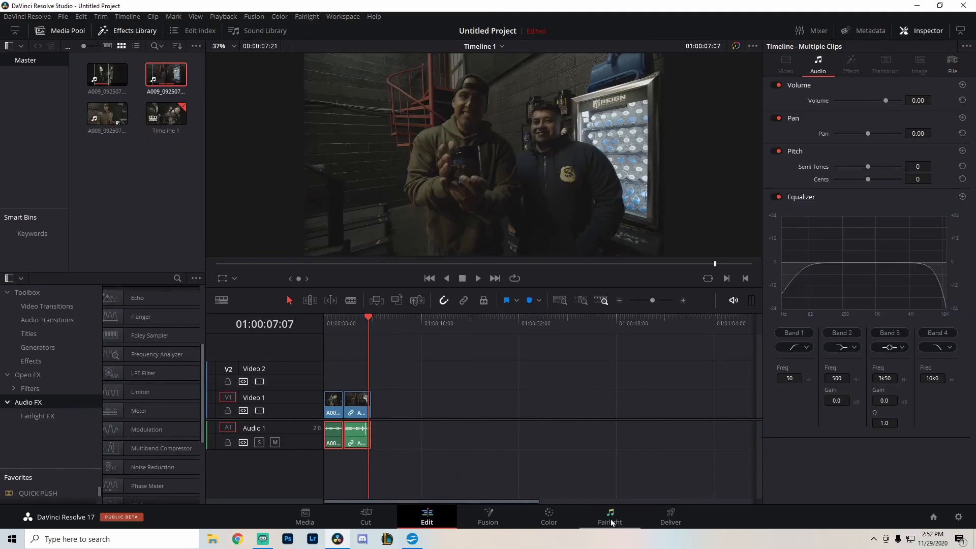
# Return to the Fairlight page and play the timeline from near its start.
pyautogui.click(609, 515)
pyautogui.moveTo(486, 254); pyautogui.dragTo(316, 208)
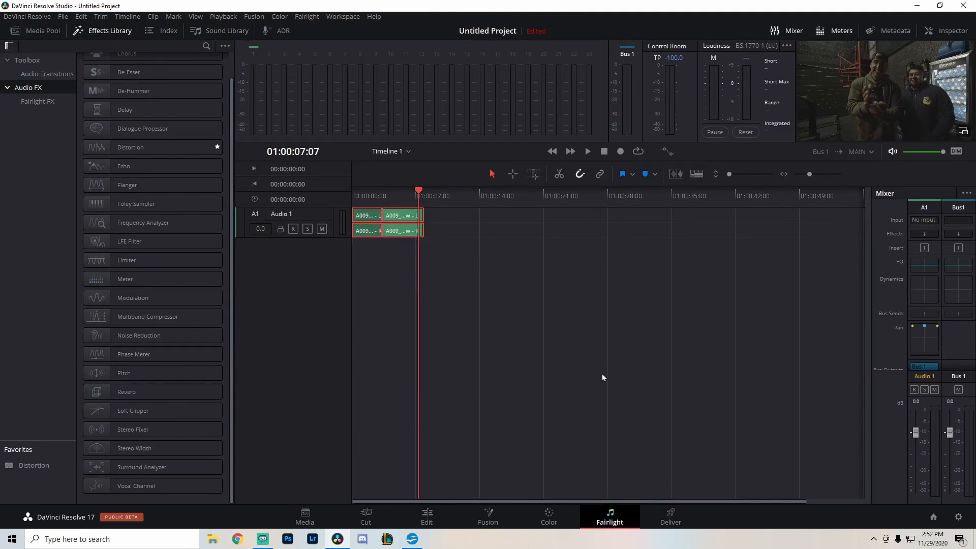
pyautogui.click(363, 198)
pyautogui.press('space')
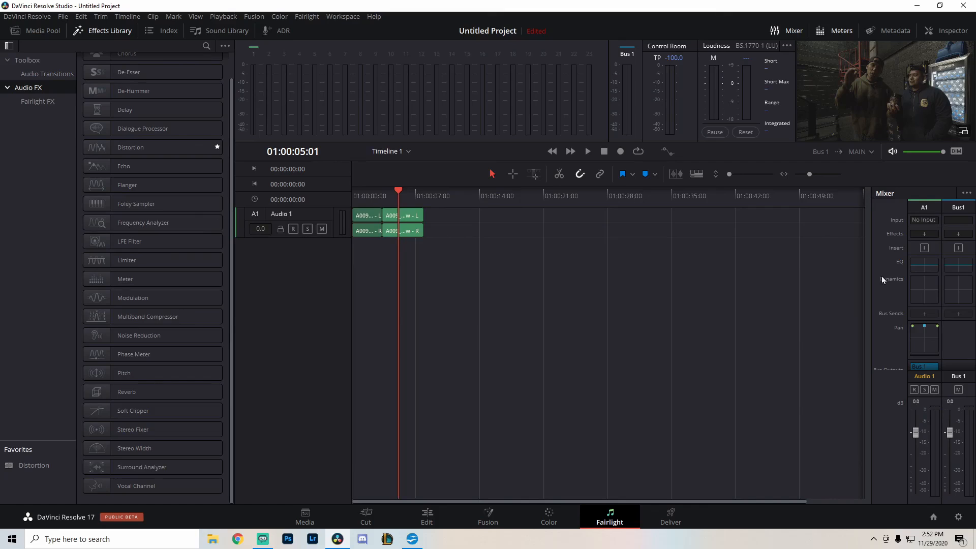
# Examine the Dynamics and Equalizer controls of the Audio 1 track, closing each one, and look back over the Fairlight FX list.
pyautogui.doubleClick(923, 289)
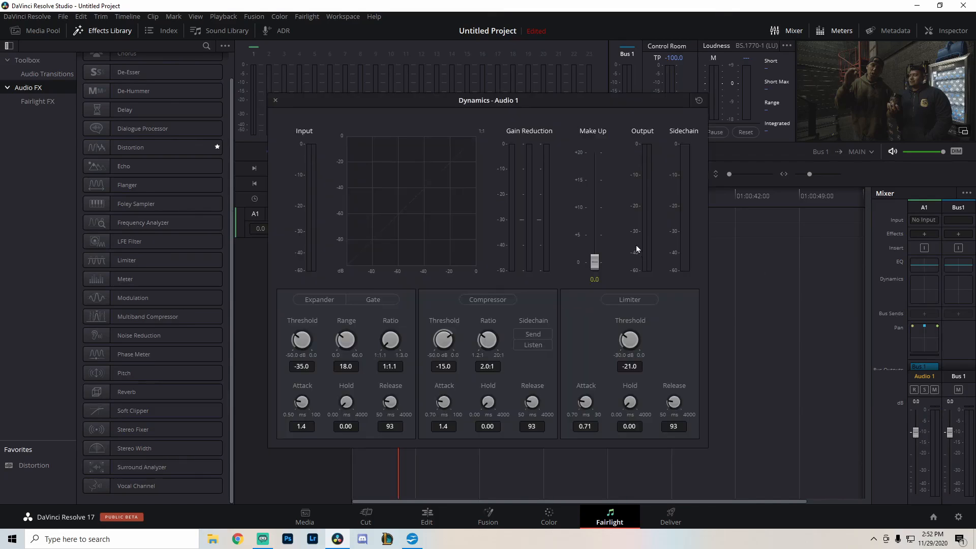
pyautogui.click(276, 100)
pyautogui.doubleClick(924, 269)
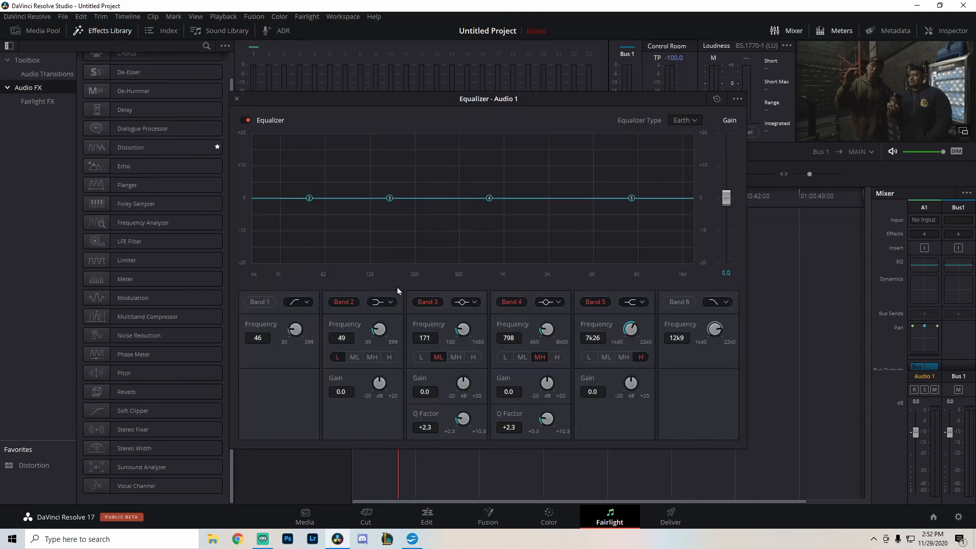
pyautogui.click(237, 98)
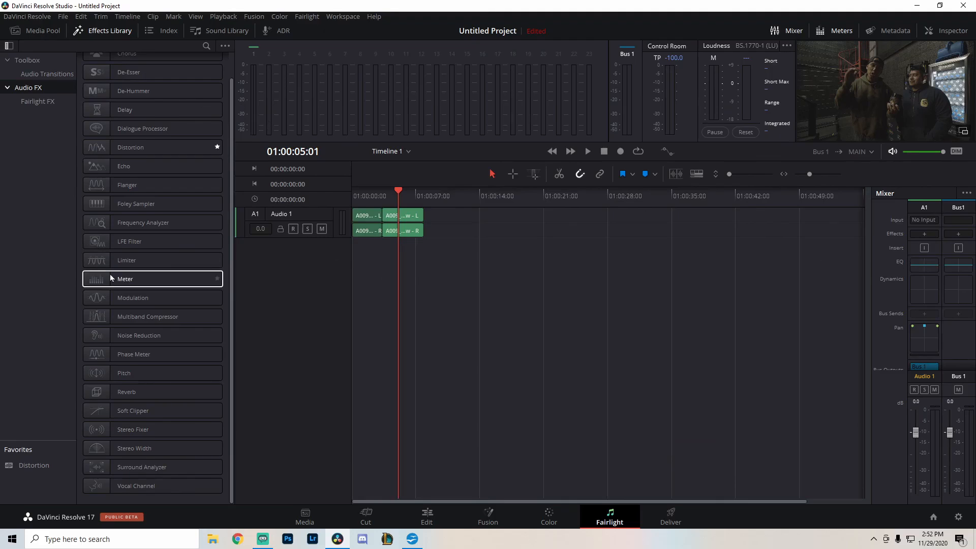
pyautogui.scroll(1, 131, 352)
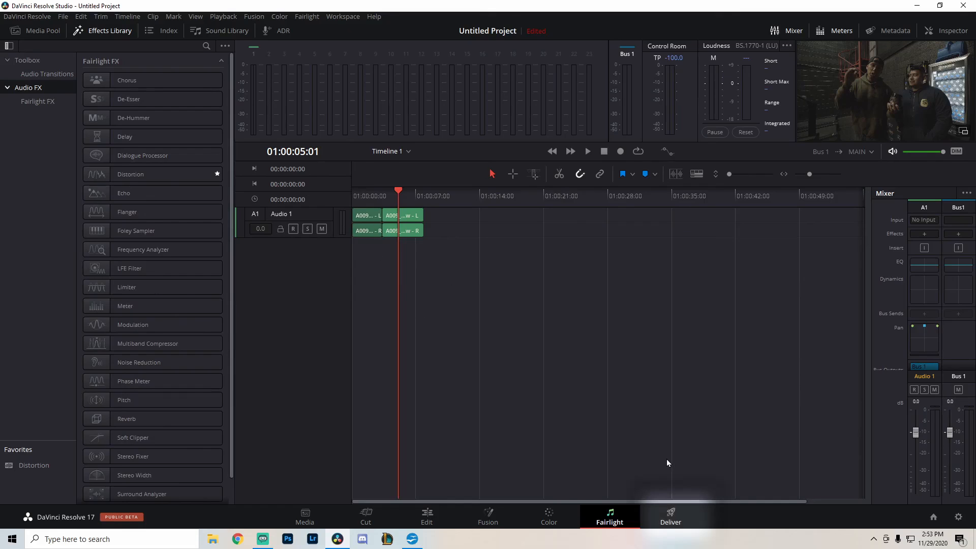
# Open the Deliver page, preview the YouTube and Vimeo render presets, and settle on the Custom preset.
pyautogui.click(675, 522)
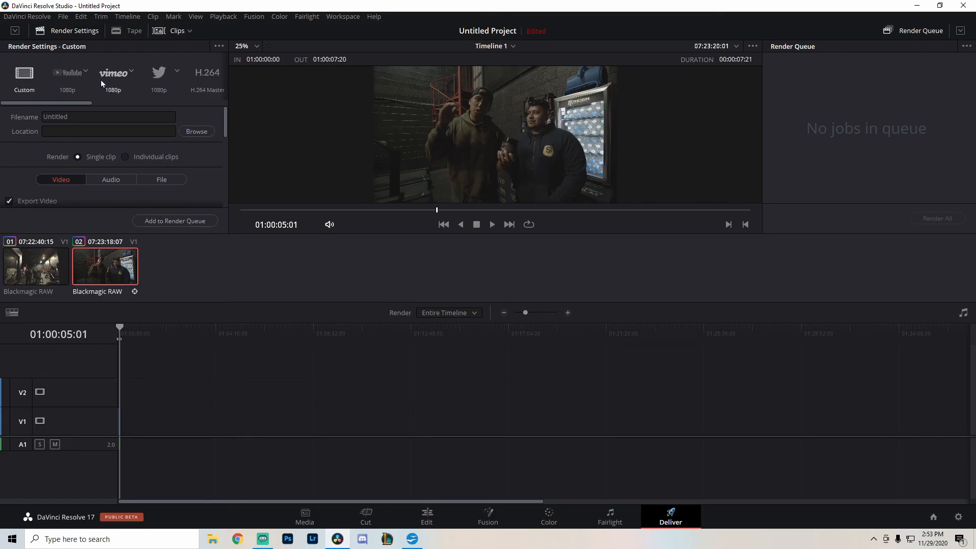
pyautogui.click(77, 81)
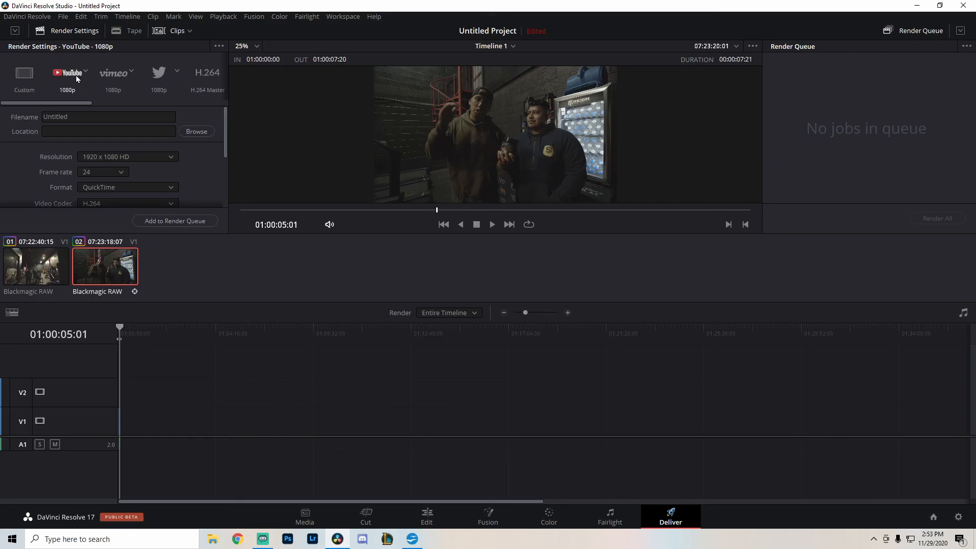
pyautogui.click(103, 74)
pyautogui.click(34, 73)
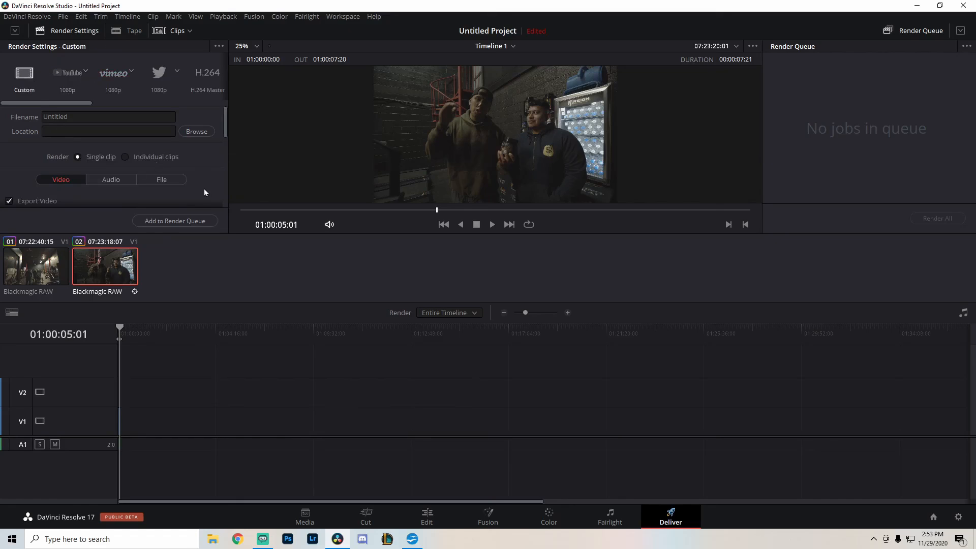
# Look through the custom render settings and set the export format to MP4.
pyautogui.scroll(-5, 199, 173)
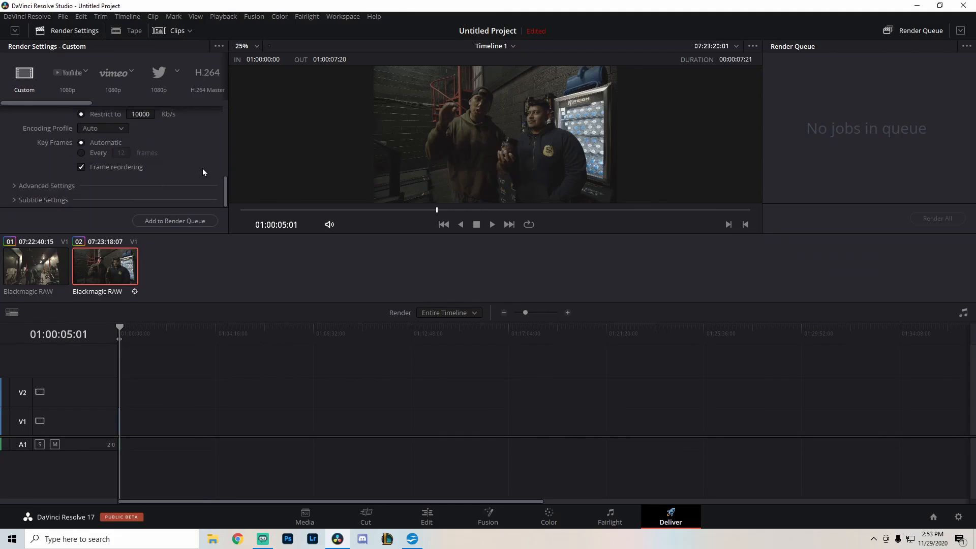
pyautogui.scroll(5, 203, 168)
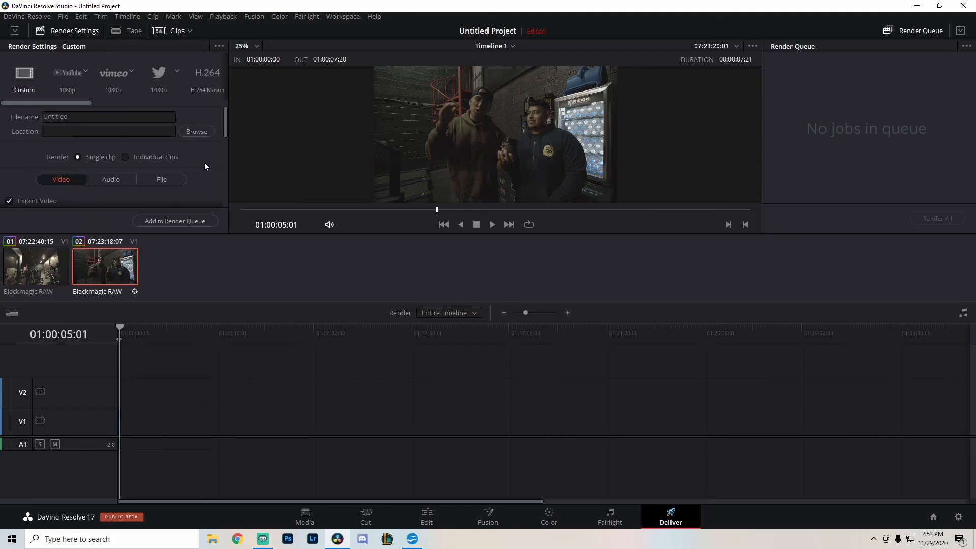
pyautogui.scroll(-2, 204, 164)
pyautogui.scroll(2, 201, 161)
pyautogui.scroll(-4, 207, 164)
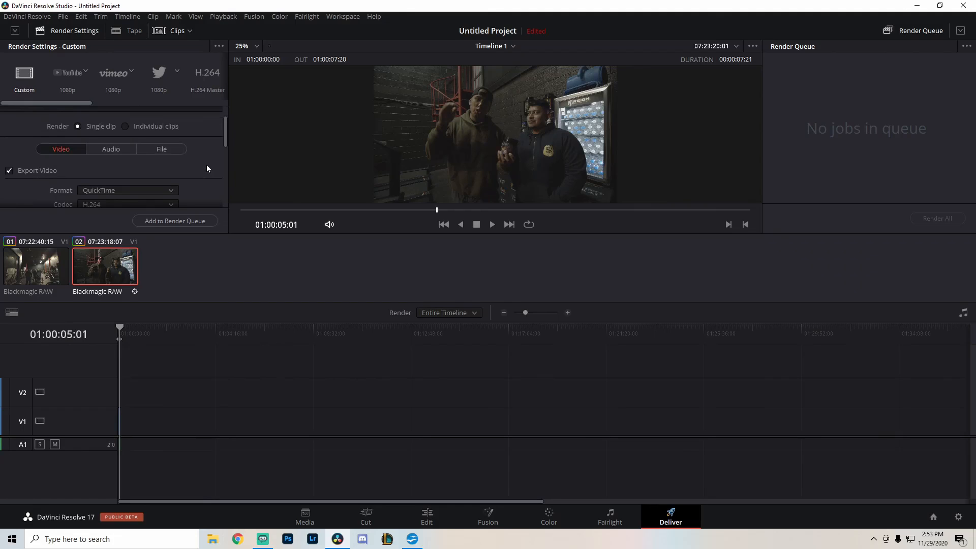
pyautogui.click(111, 160)
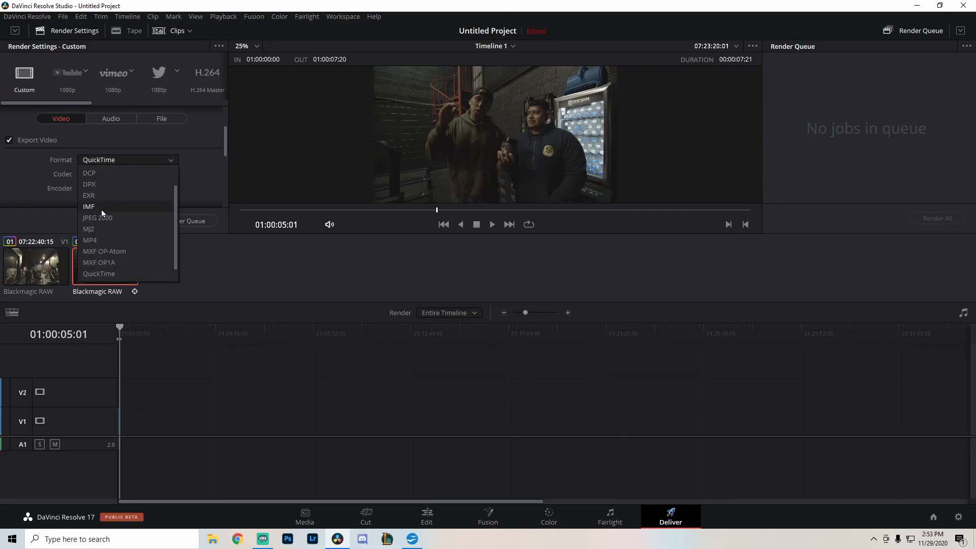
pyautogui.click(102, 230)
pyautogui.click(124, 159)
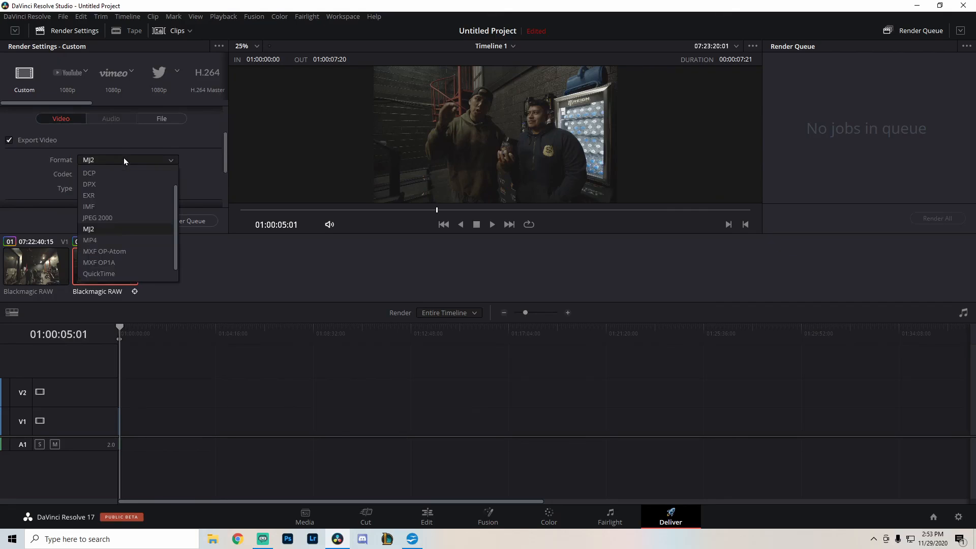
pyautogui.click(101, 240)
# Review the resolution choices in the video export settings and keep 1920 x 1080 HD.
pyautogui.scroll(-2, 47, 181)
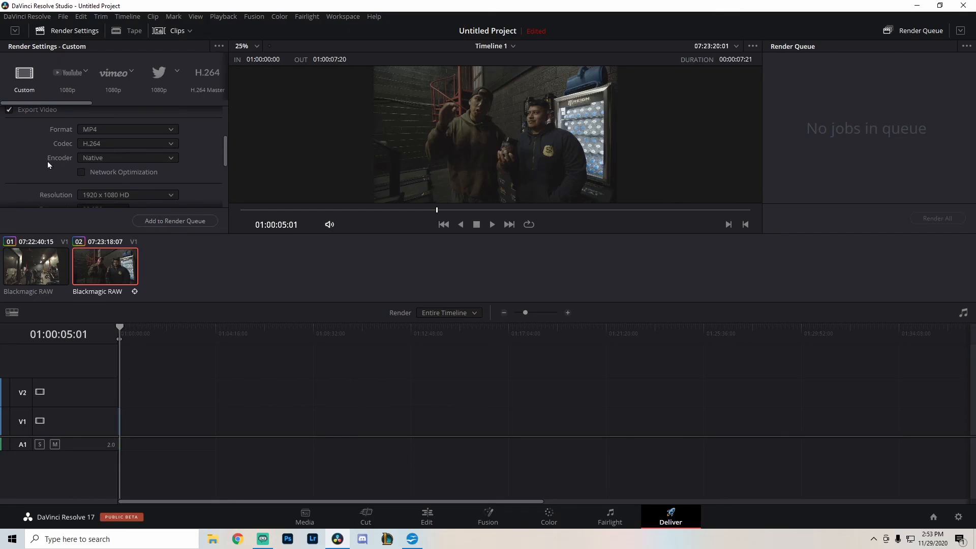
pyautogui.scroll(-4, 49, 160)
pyautogui.click(86, 134)
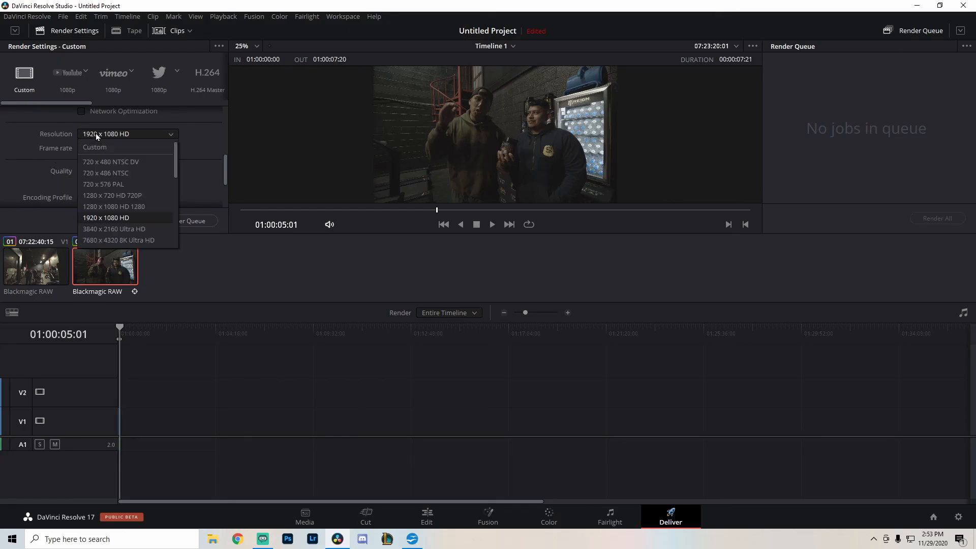
pyautogui.click(23, 157)
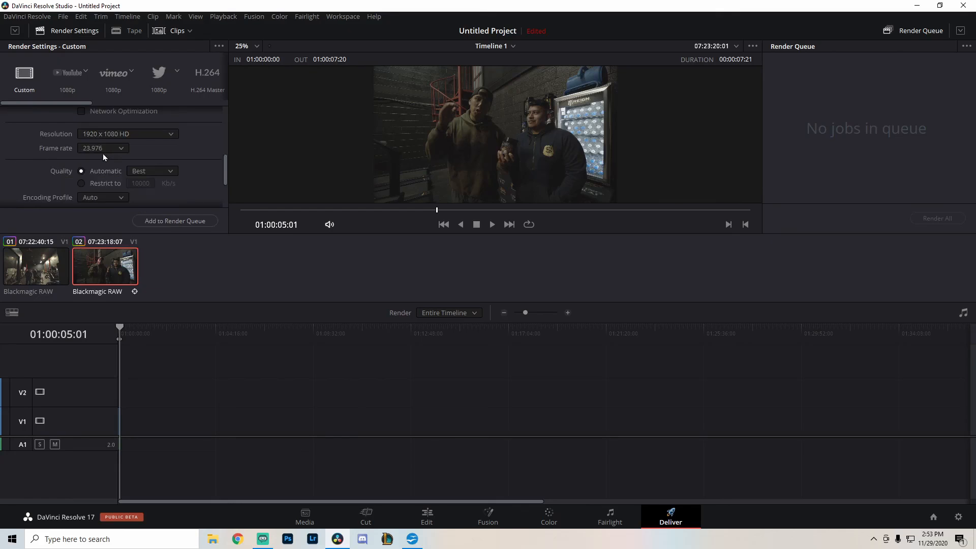
# Check the automatic quality levels, keeping Best, and switch the export quality to a restricted bitrate of 10000 Kb/s.
pyautogui.scroll(-5, 173, 149)
pyautogui.scroll(5, 154, 143)
pyautogui.scroll(-1, 91, 162)
pyautogui.click(151, 141)
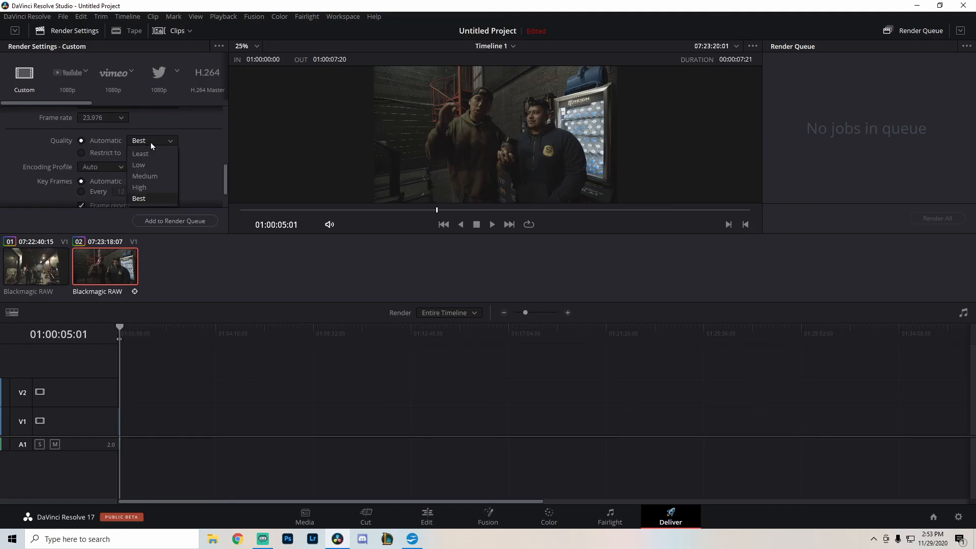
pyautogui.click(151, 200)
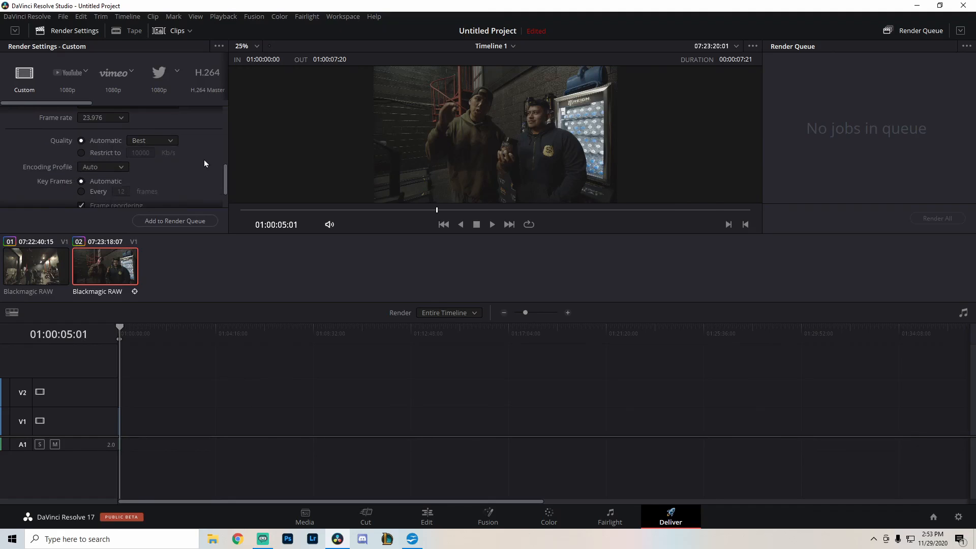
pyautogui.click(110, 153)
pyautogui.scroll(-2, 199, 177)
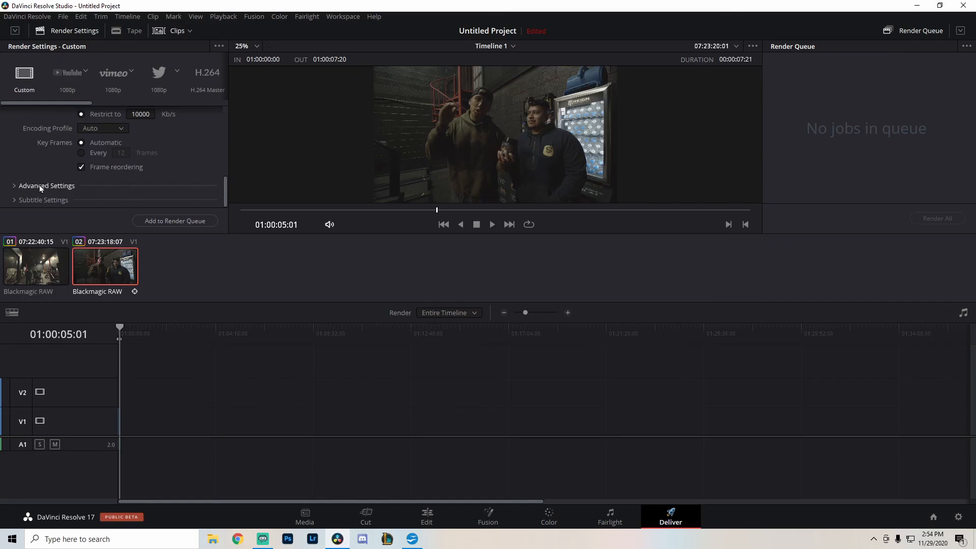
# Expand the advanced render settings and look through the data burn-in, re-encode bypass and media usage options.
pyautogui.click(38, 185)
pyautogui.scroll(-4, 41, 174)
pyautogui.scroll(-3, 38, 173)
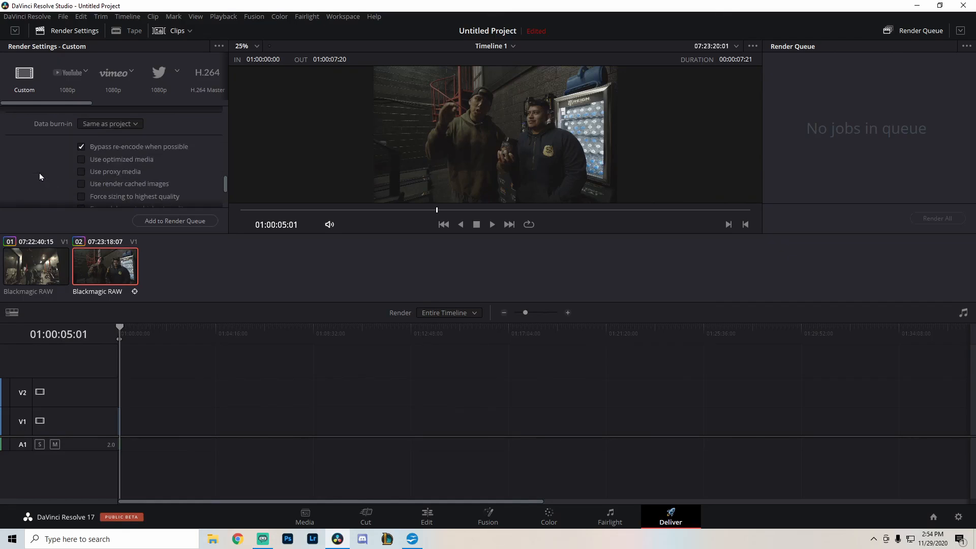
pyautogui.scroll(2, 42, 168)
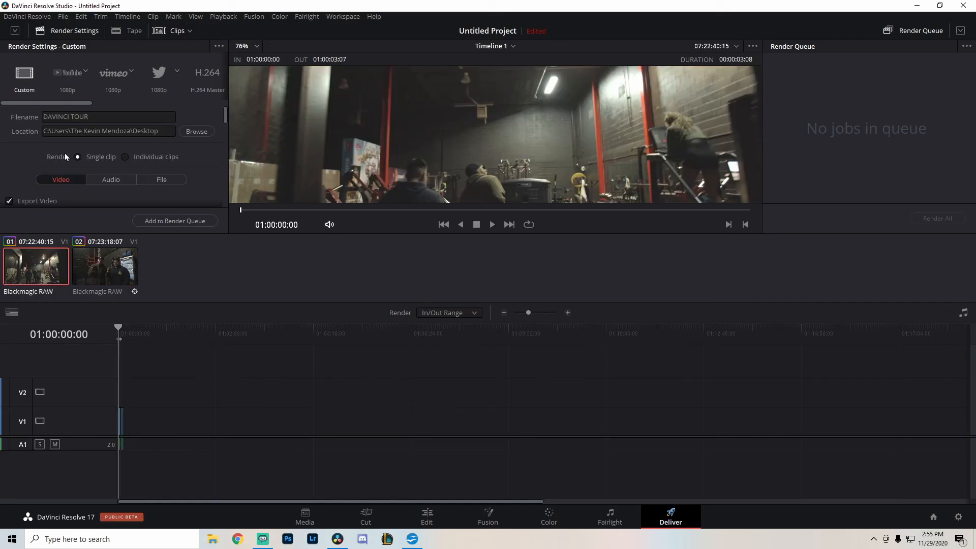
pyautogui.scroll(-10, 50, 148)
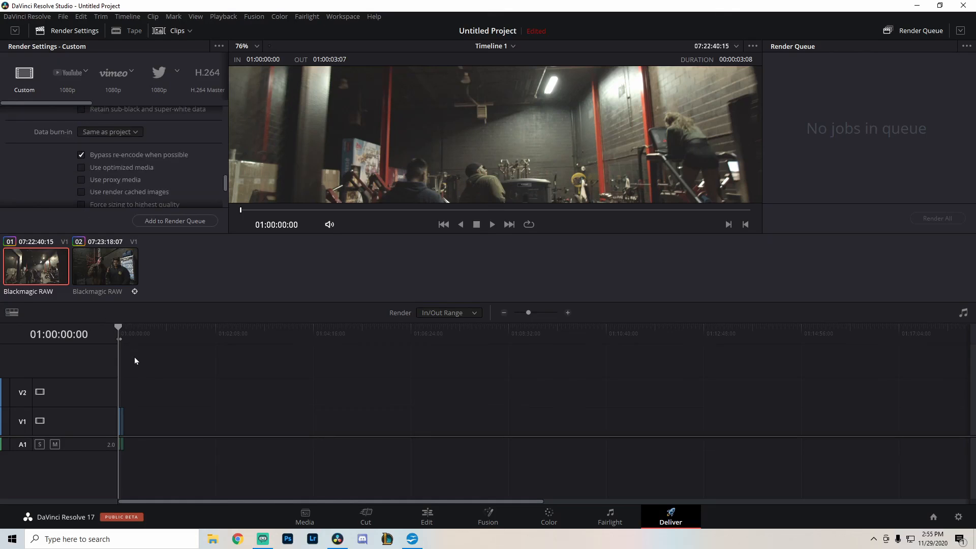
# Extend the render range to the end of the second clip by marking the out point there.
pyautogui.scroll(2, 140, 357)
pyautogui.scroll(3, 192, 373)
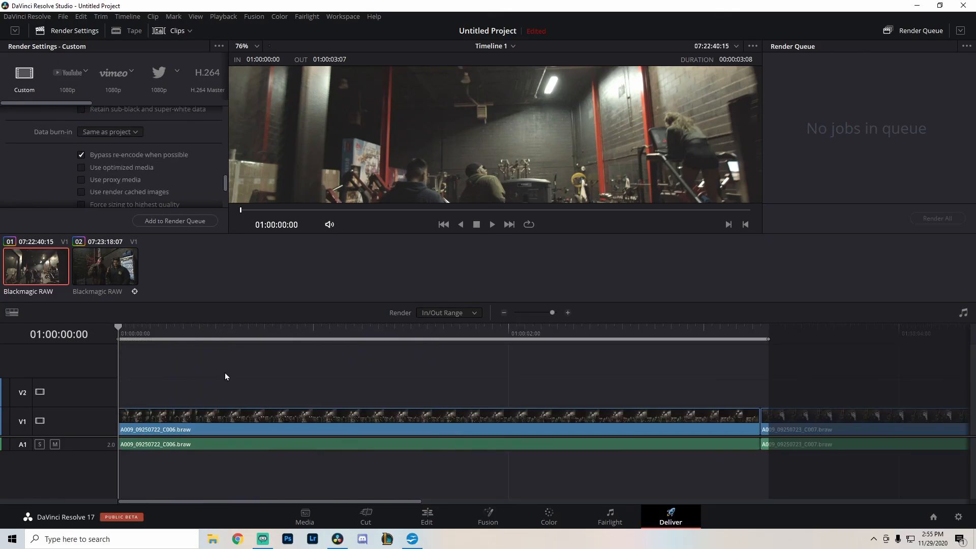
pyautogui.scroll(-2, 456, 323)
pyautogui.click(293, 326)
pyautogui.moveTo(239, 323); pyautogui.dragTo(498, 350)
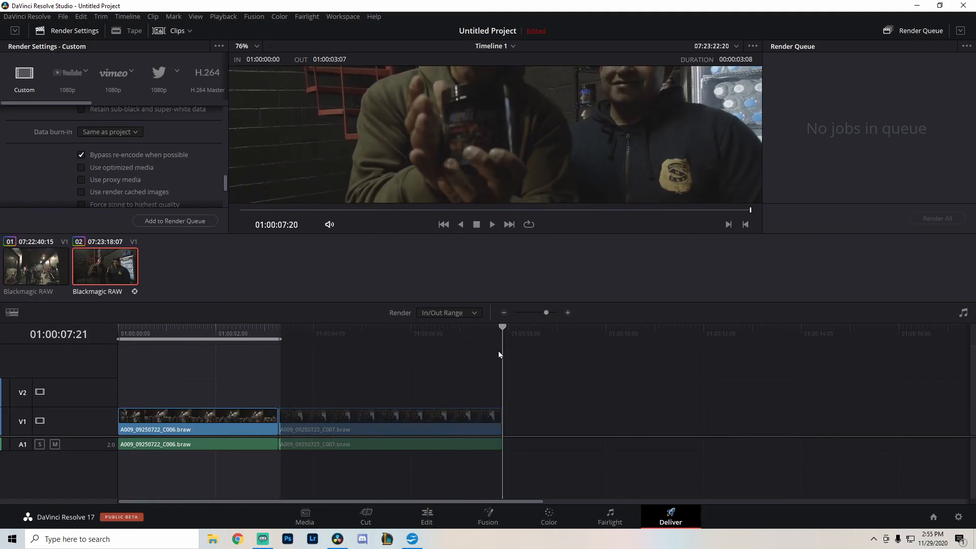
pyautogui.press('o')
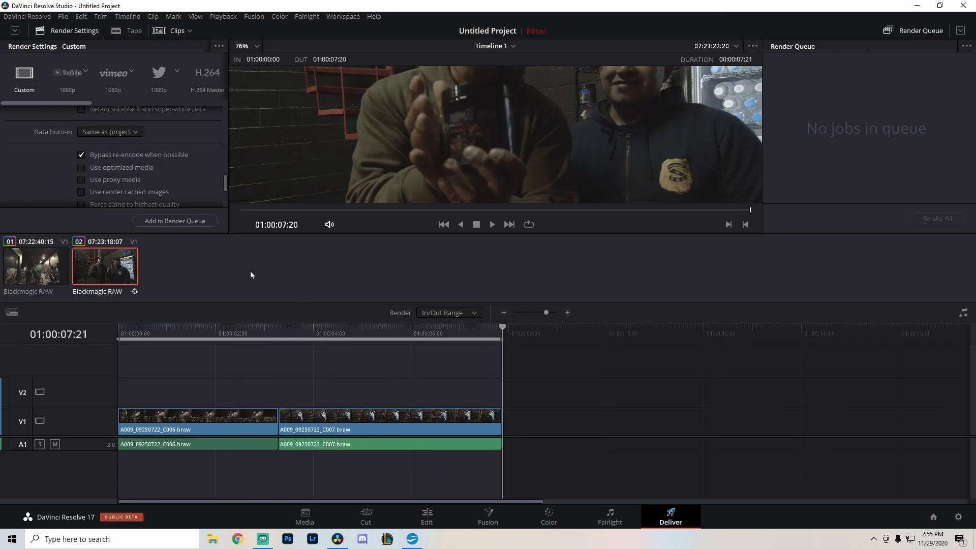
# Add the timeline to the render queue as a job and render it.
pyautogui.click(155, 222)
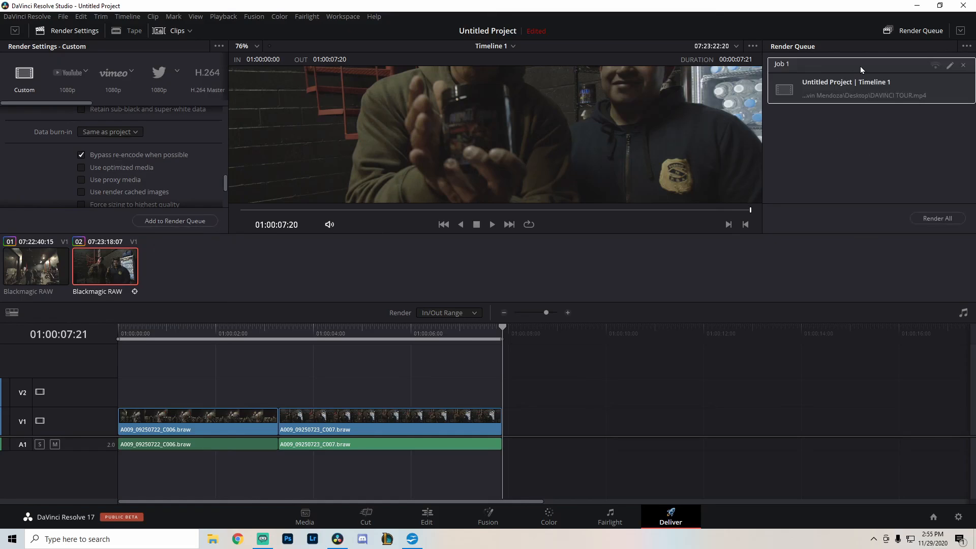
pyautogui.click(934, 219)
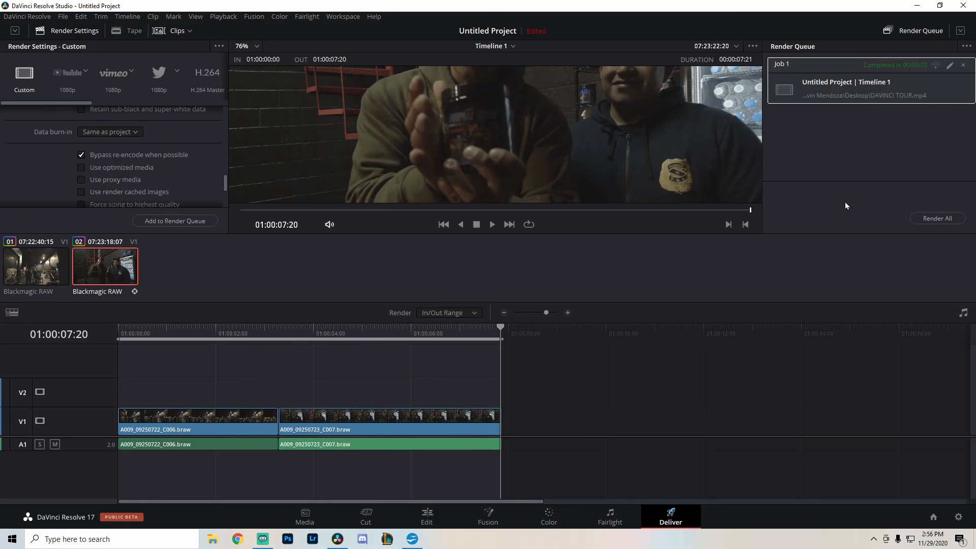
# Return to the Color page and view the full frame with its circular window around the man's face.
pyautogui.click(549, 519)
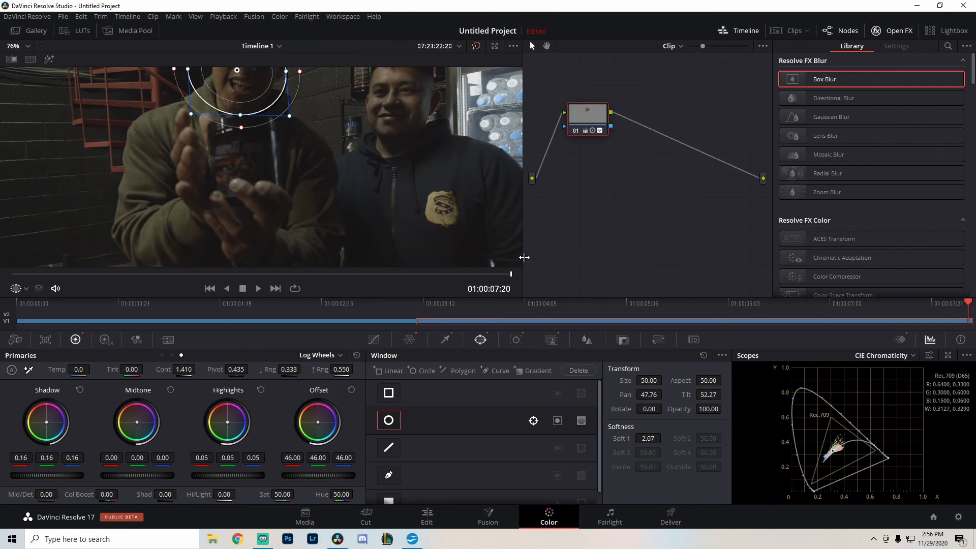
pyautogui.scroll(-1, 358, 233)
pyautogui.scroll(-2, 358, 234)
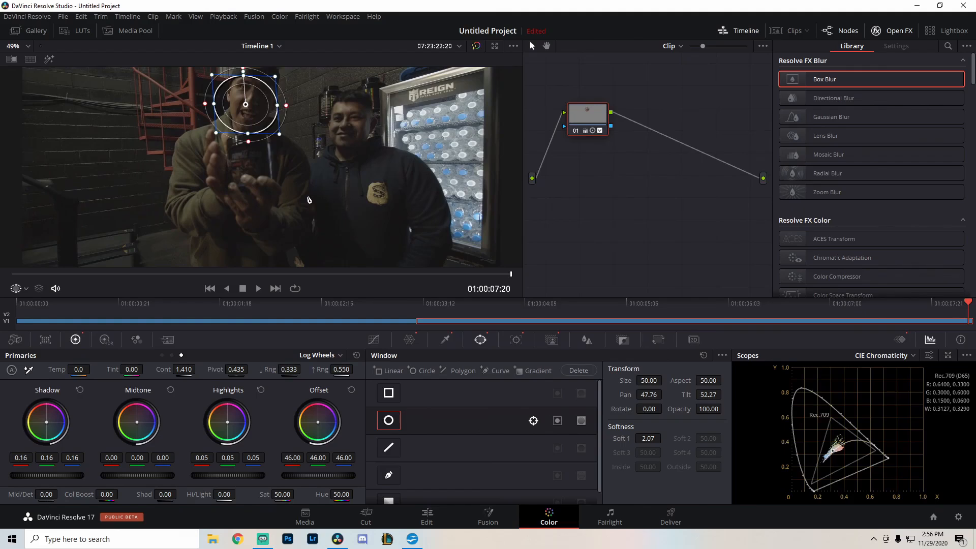
pyautogui.scroll(-2, 313, 210)
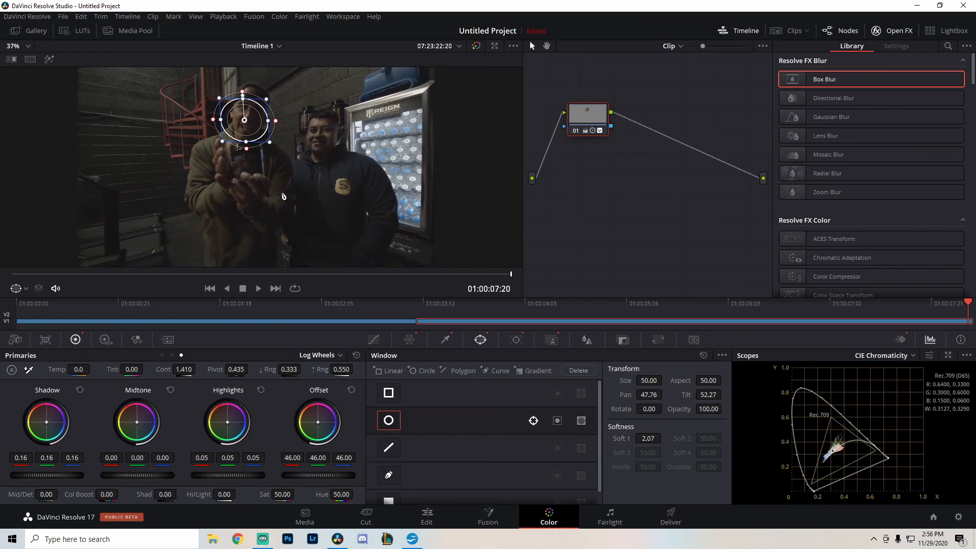
# Revisit the Edit page briefly, return to the Color page and move node 01 slightly lower in the node graph.
pyautogui.click(426, 515)
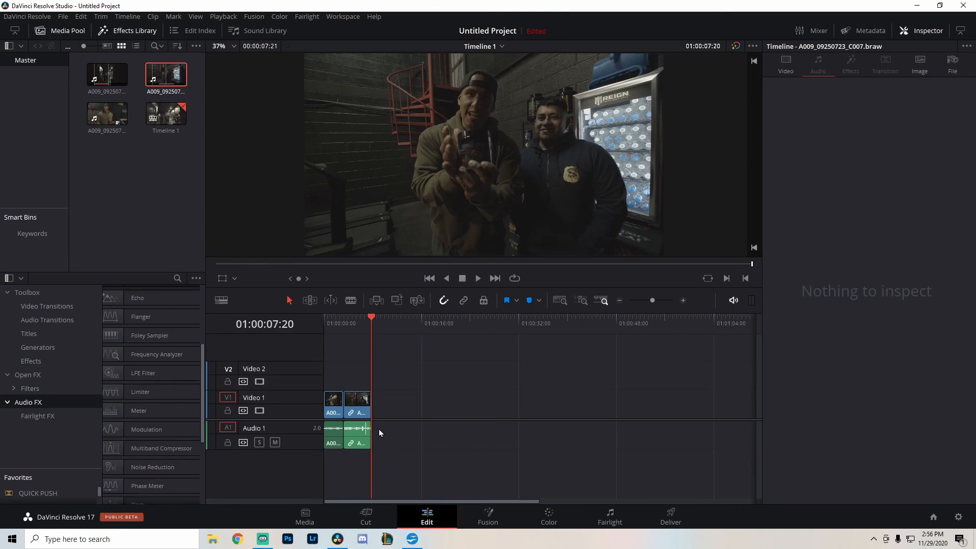
pyautogui.click(548, 515)
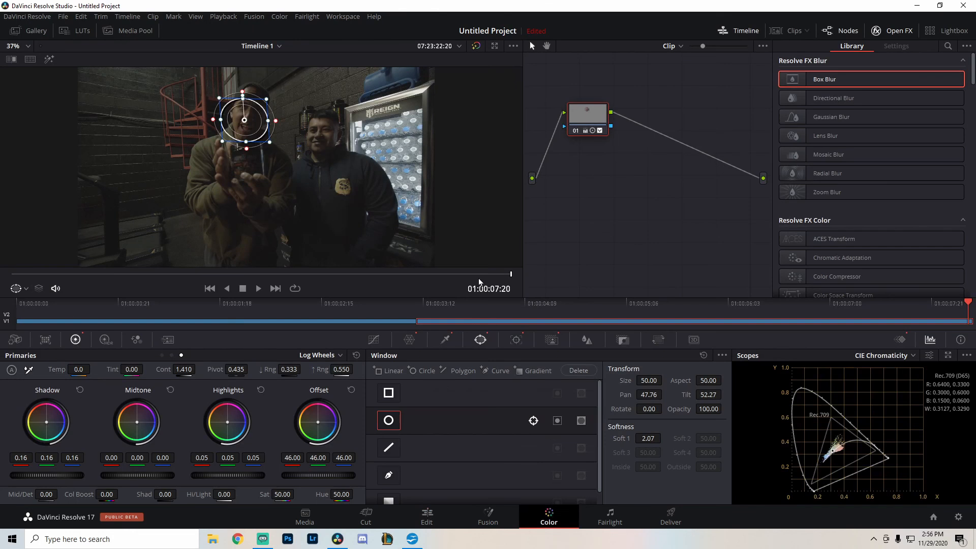
pyautogui.moveTo(581, 116); pyautogui.dragTo(584, 126)
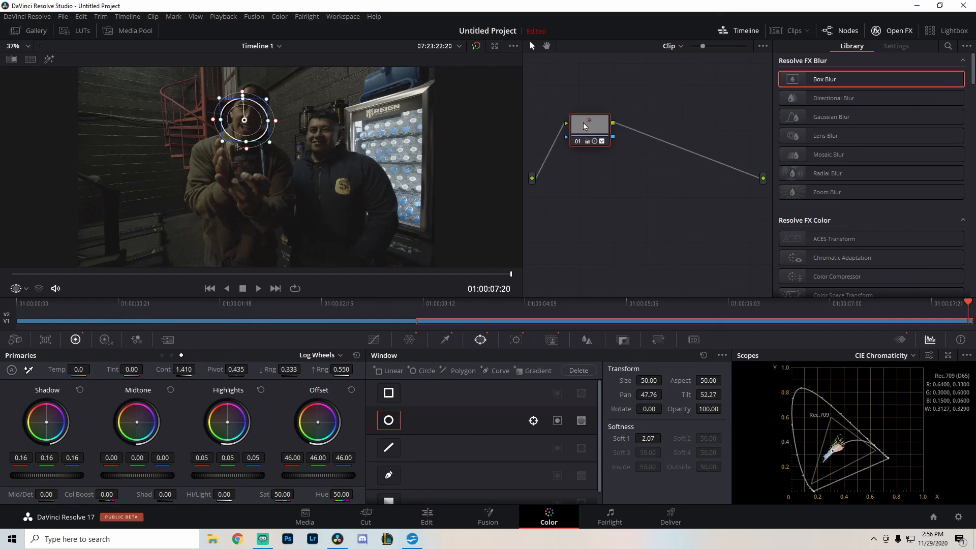